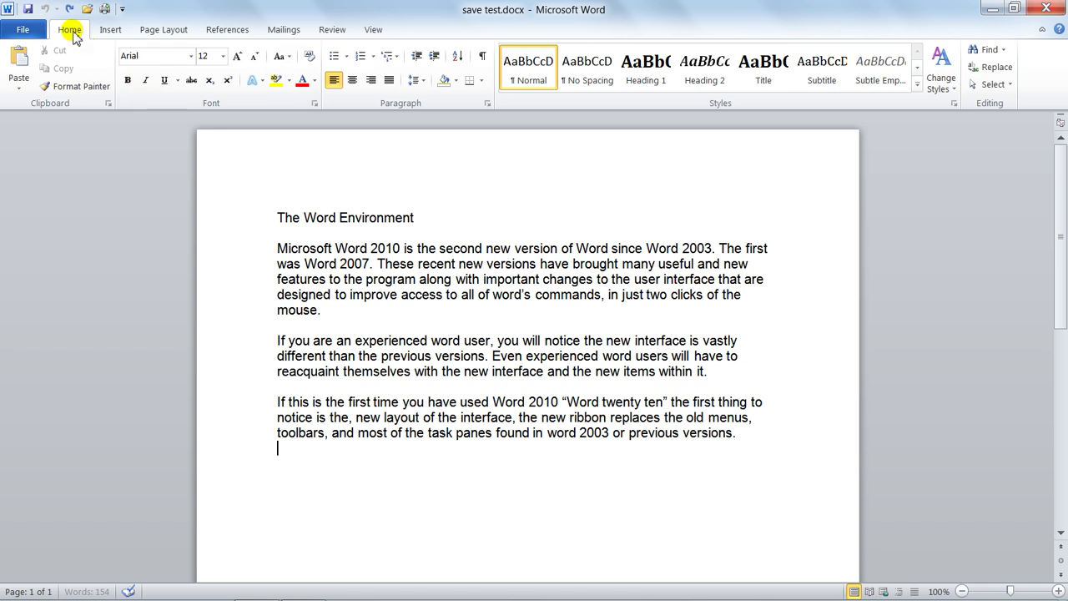
Open a second window of save test.docx and arrange both windows so they share the screen
left_click(373, 30)
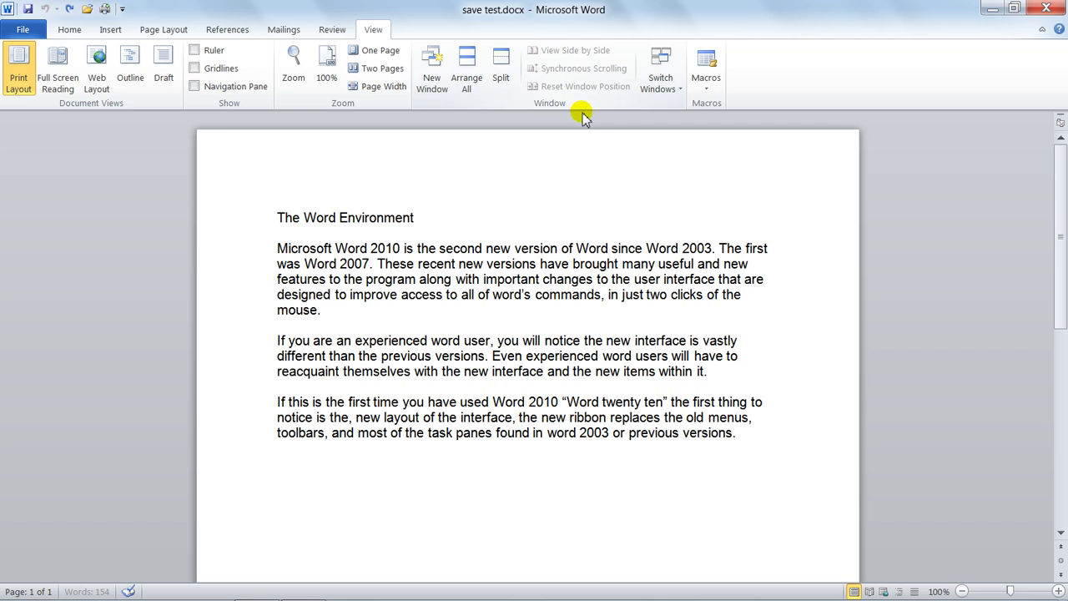
left_click(434, 79)
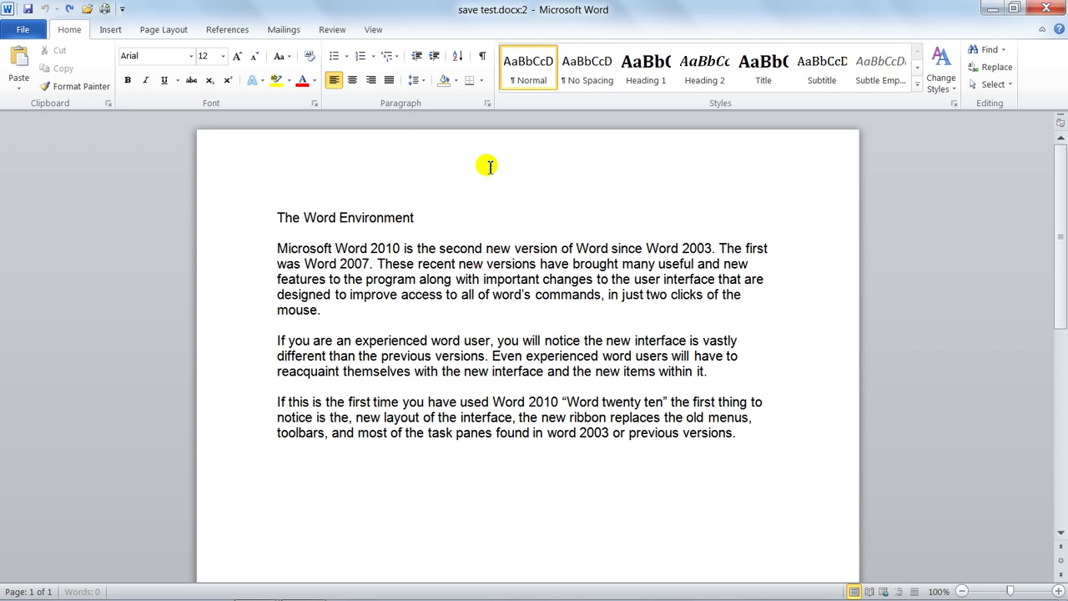
left_click(373, 29)
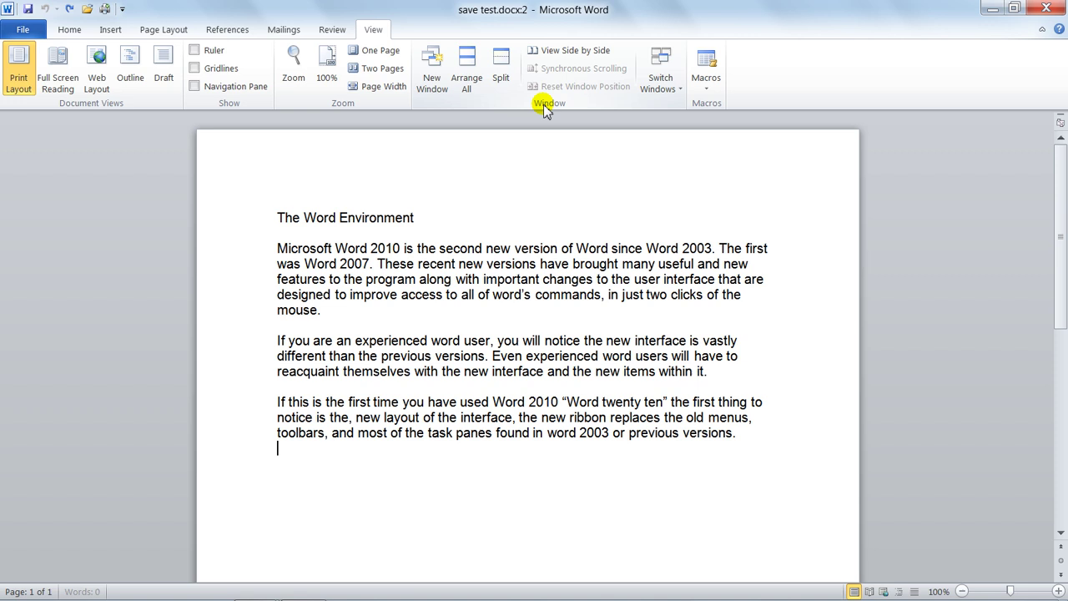
left_click(469, 84)
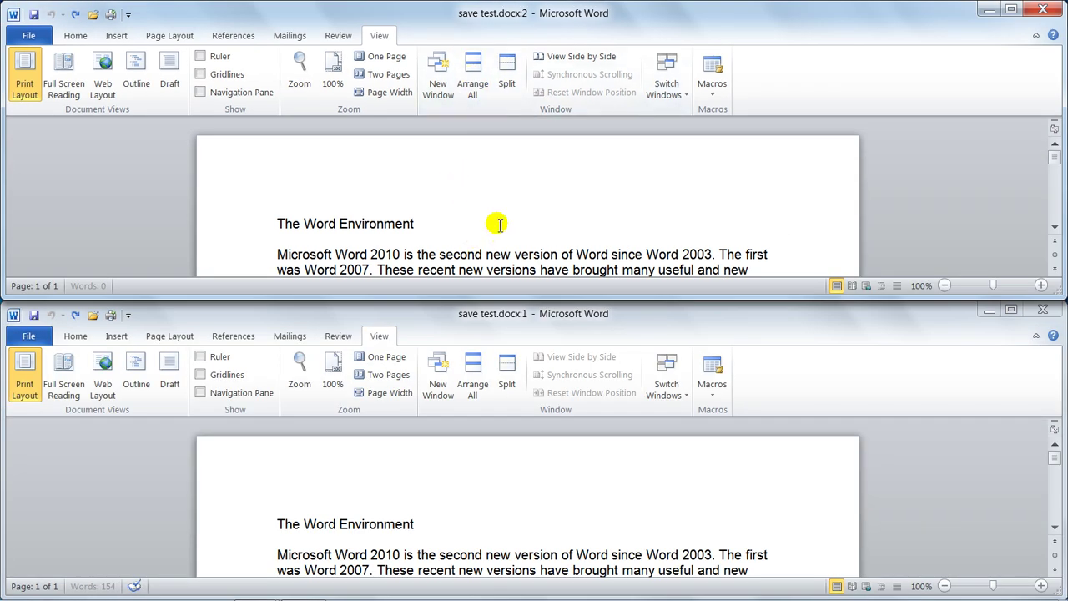
Copy "Word 2010" from the third paragraph in save test.docx:2 and paste it as text only below the last paragraph in save test.docx:1
scroll(504, 199, "down", 3)
scroll(504, 198, "down", 1)
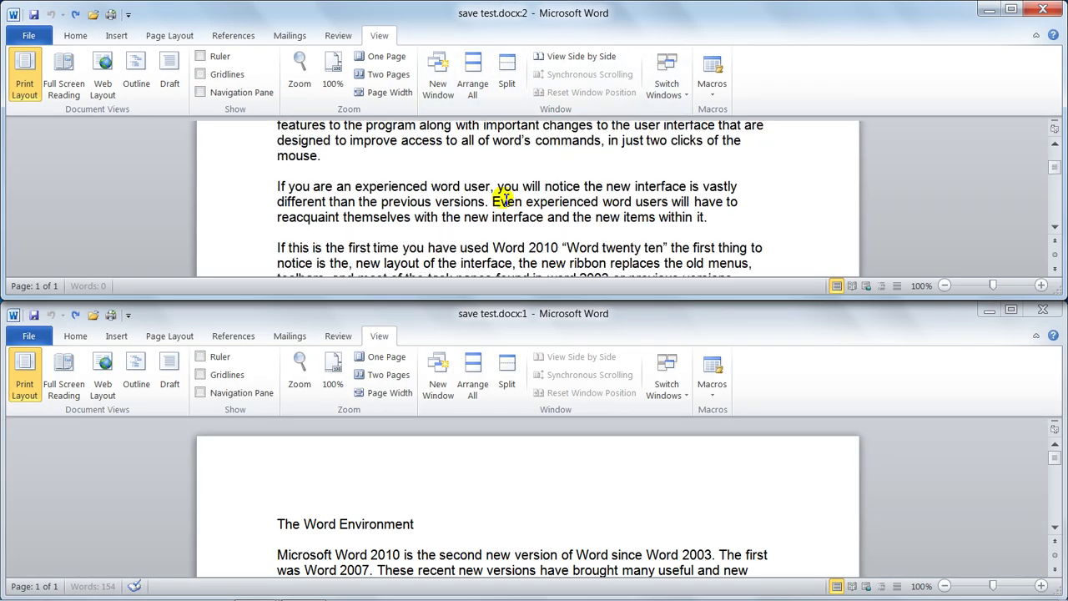
scroll(504, 199, "down", 1)
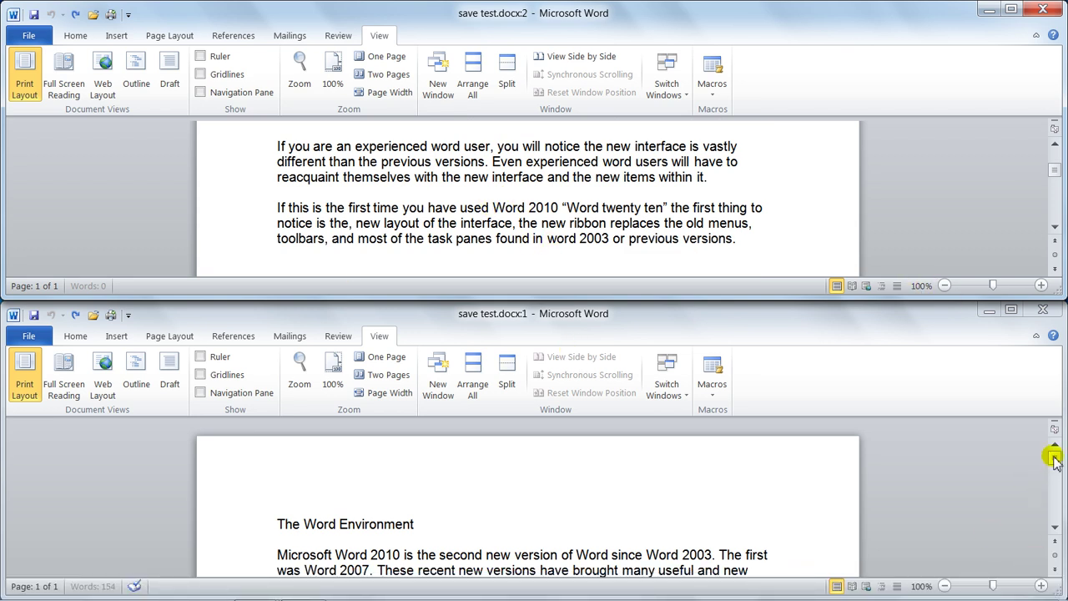
mouse_move(1054, 458)
left_mouse_down()
mouse_move(1053, 485)
mouse_move(1053, 469)
left_mouse_up()
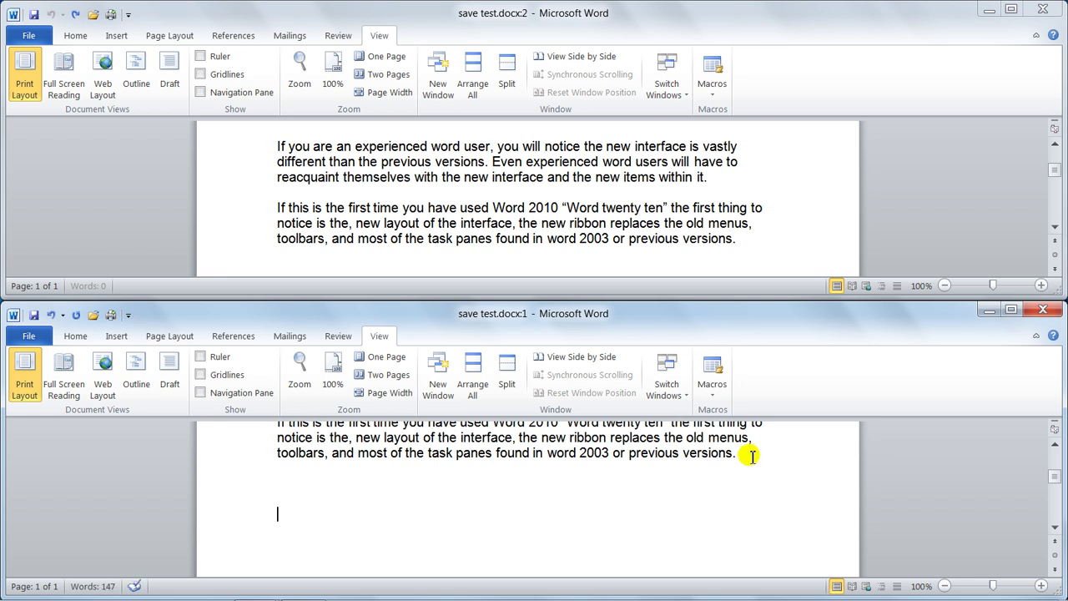
left_click(500, 208)
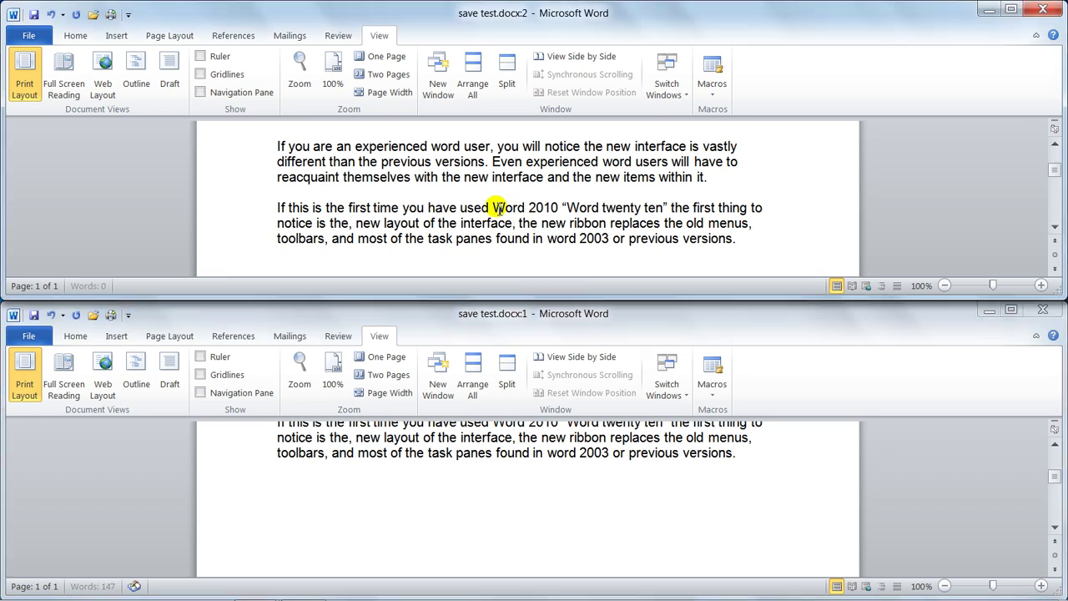
left_click_drag(492, 208, 550, 211)
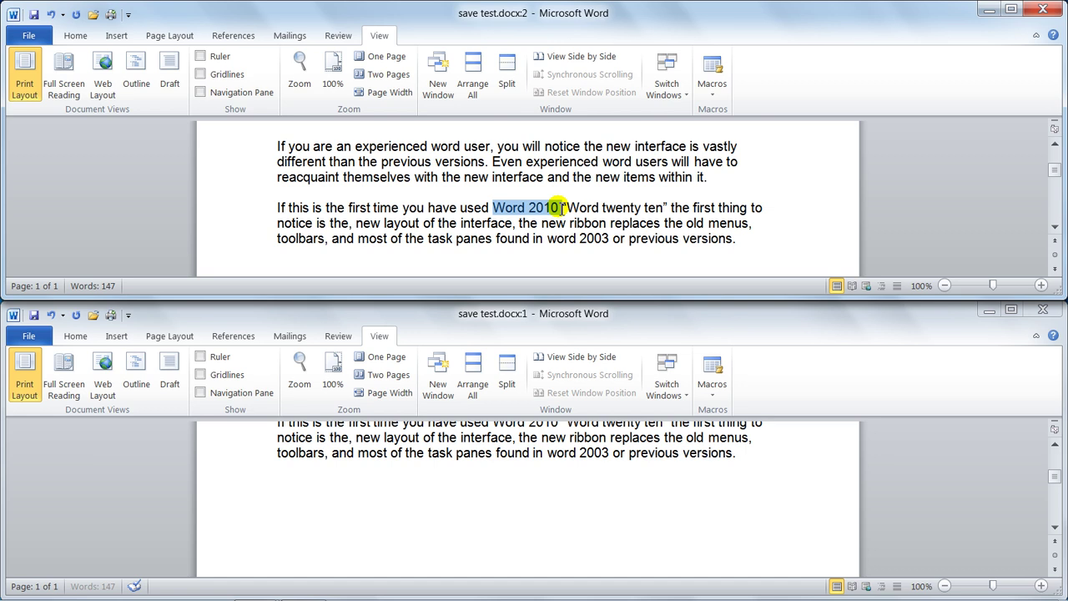
right_click(541, 211)
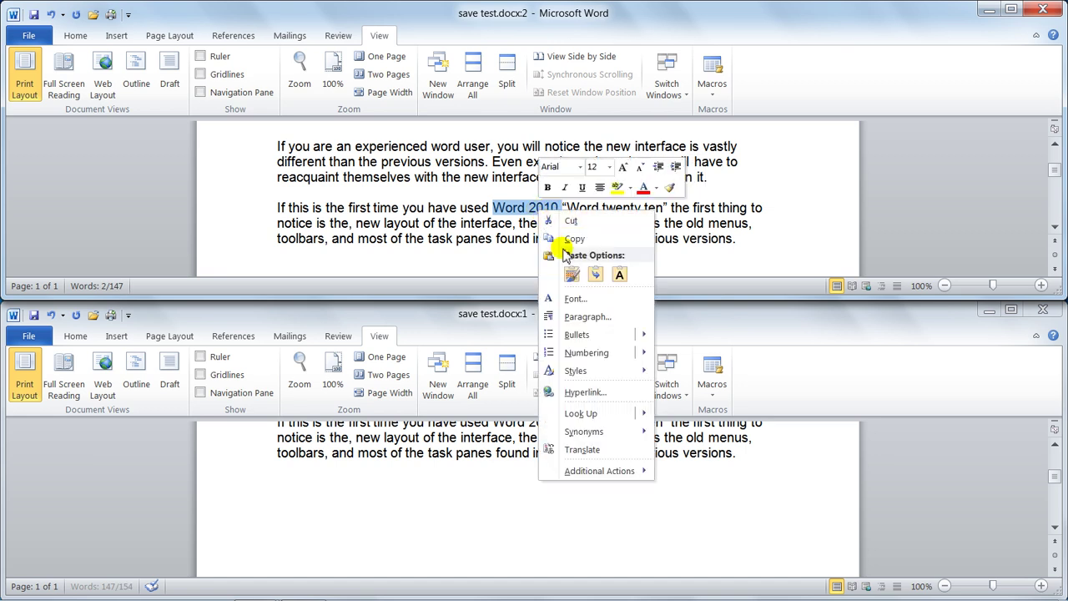
left_click(571, 240)
left_click(297, 516)
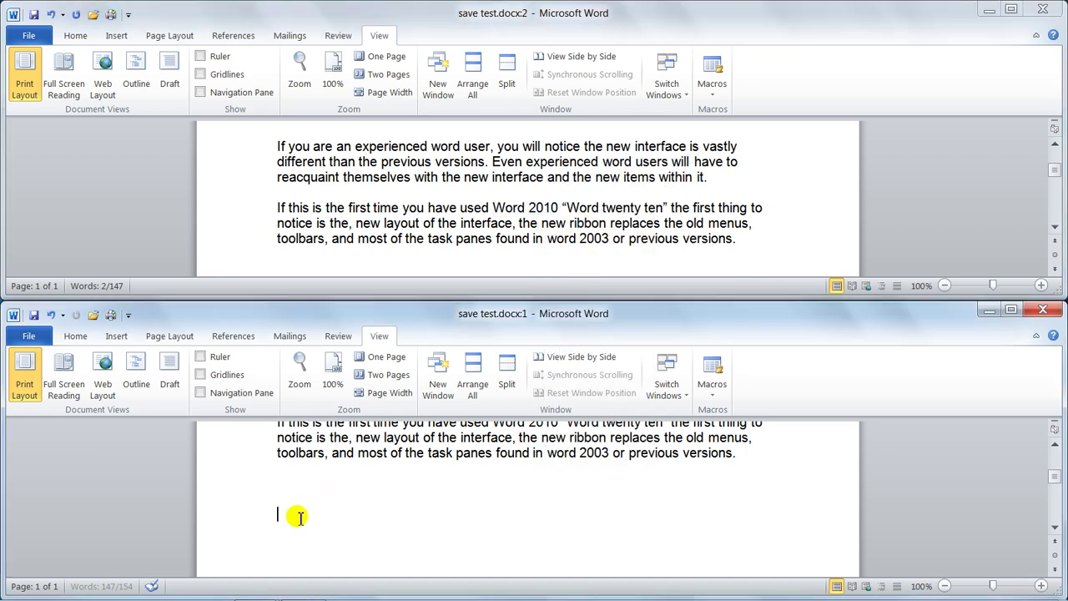
right_click(297, 516)
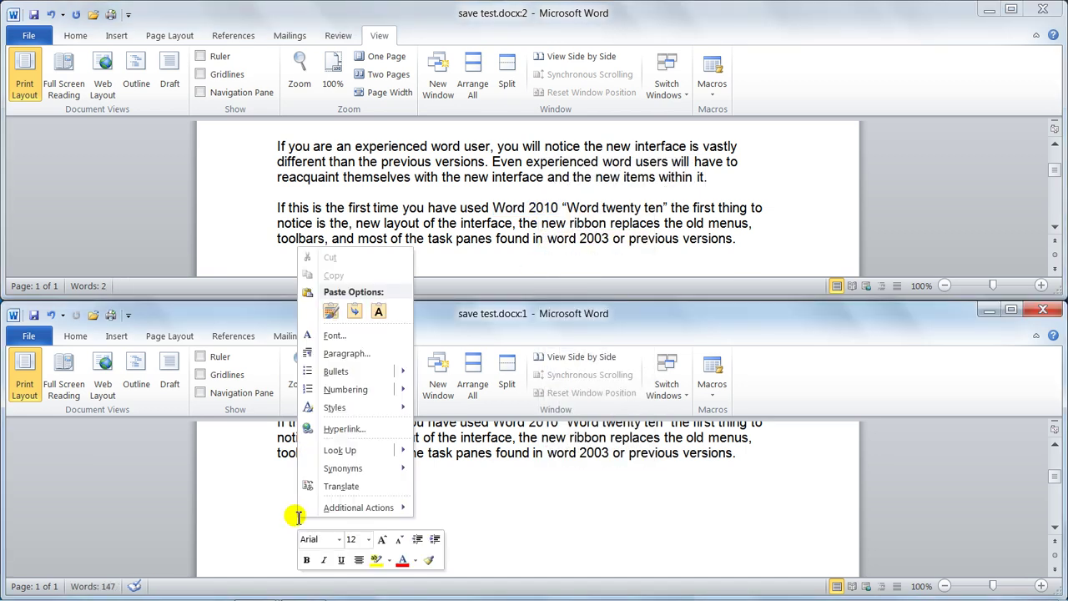
left_click(377, 310)
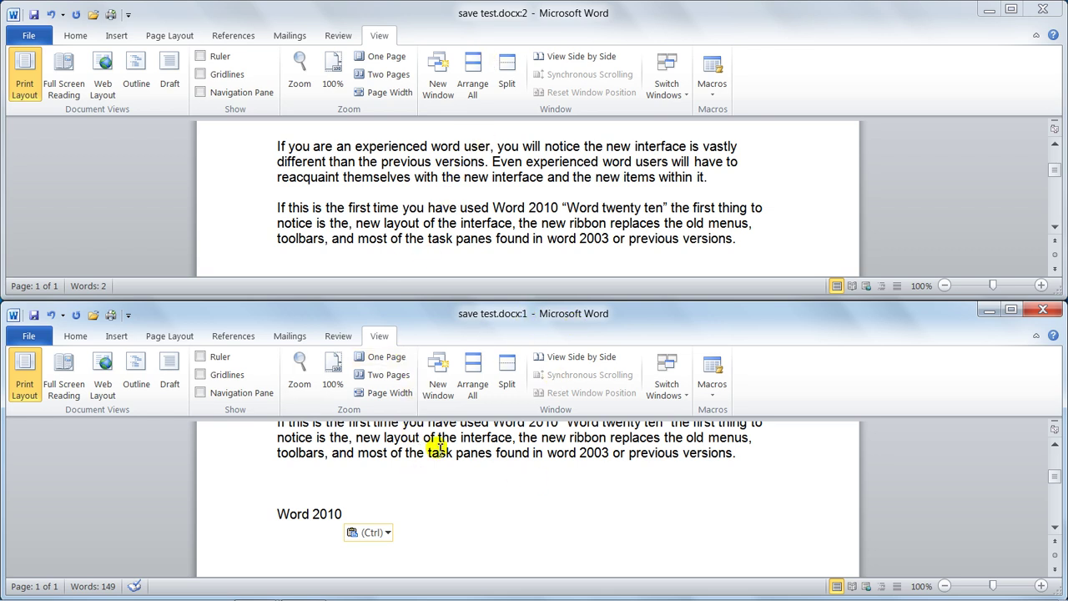
Close the save test.docx:1 window, maximize the remaining one, and deselect the text
left_click(1042, 312)
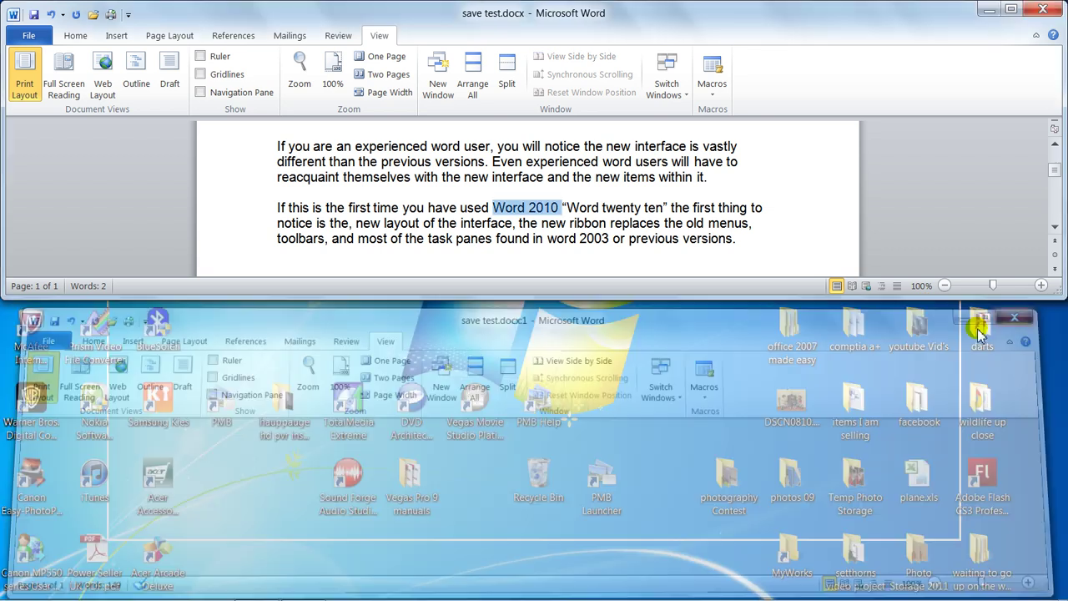
left_click(1010, 9)
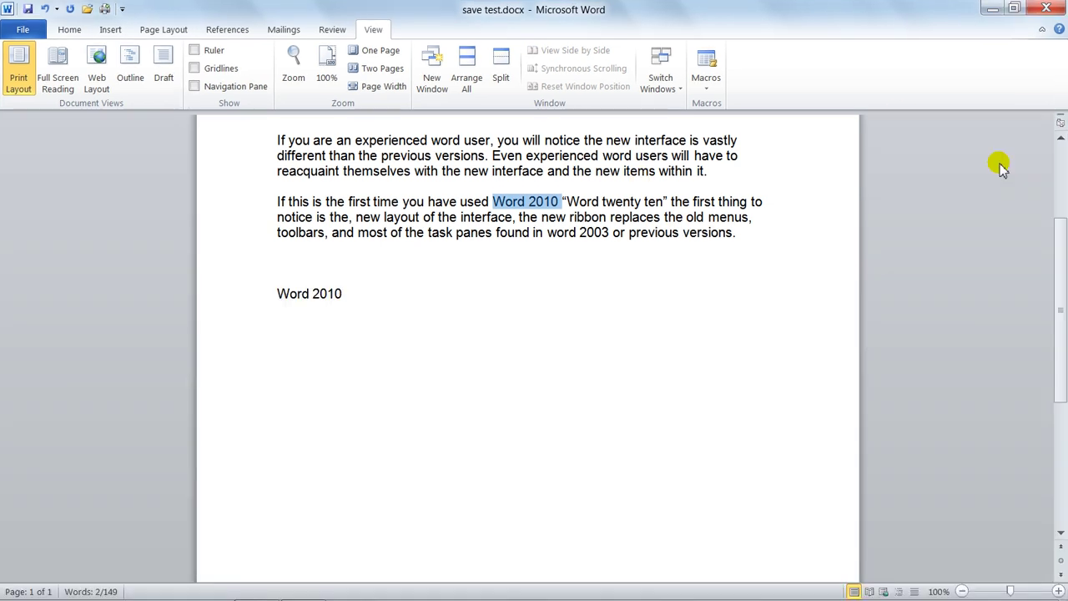
left_click(556, 203)
scroll(524, 229, "up", 4)
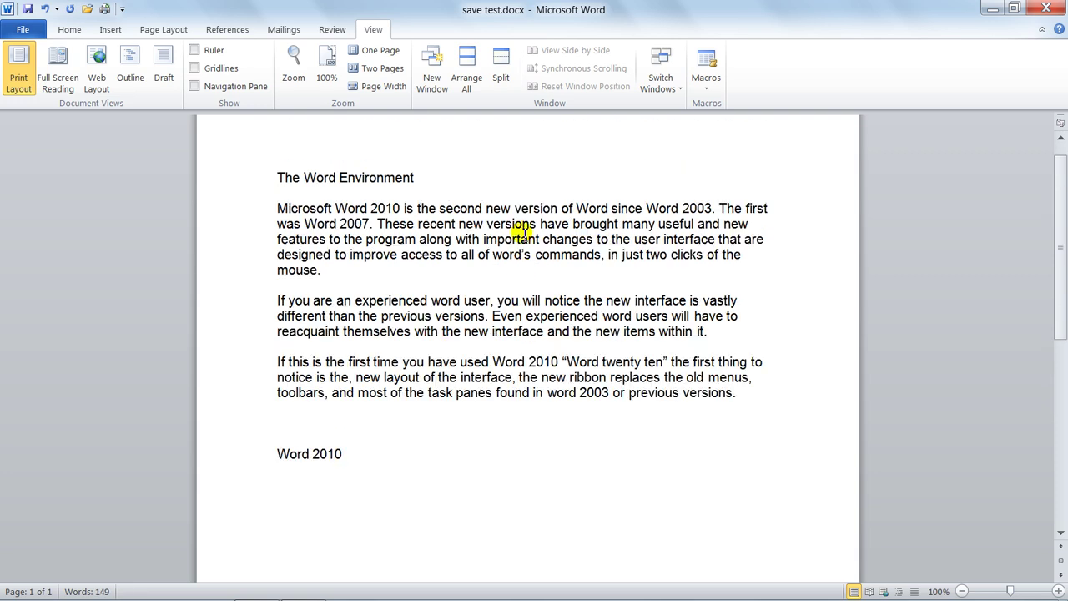
scroll(524, 232, "up", 1)
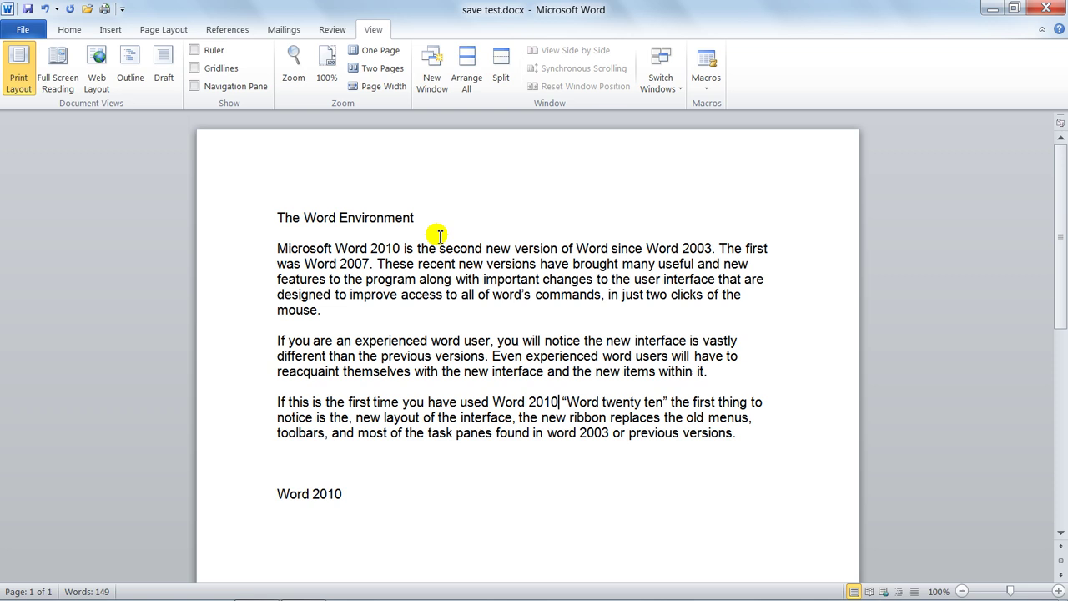
Open another new window of save test.docx and view the two windows side by side
left_click(432, 79)
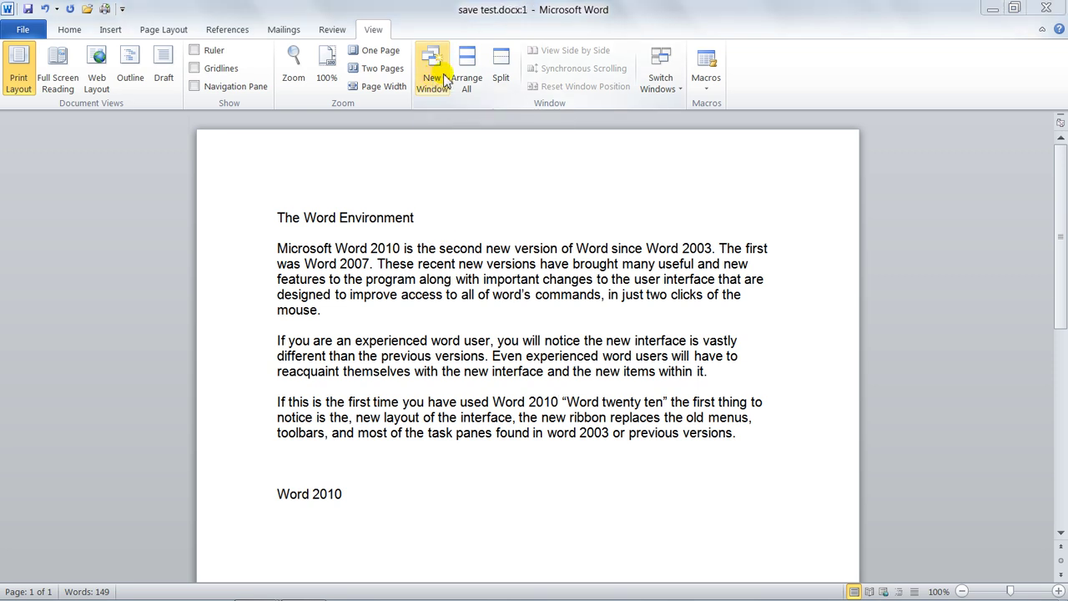
left_click(374, 31)
left_click(561, 51)
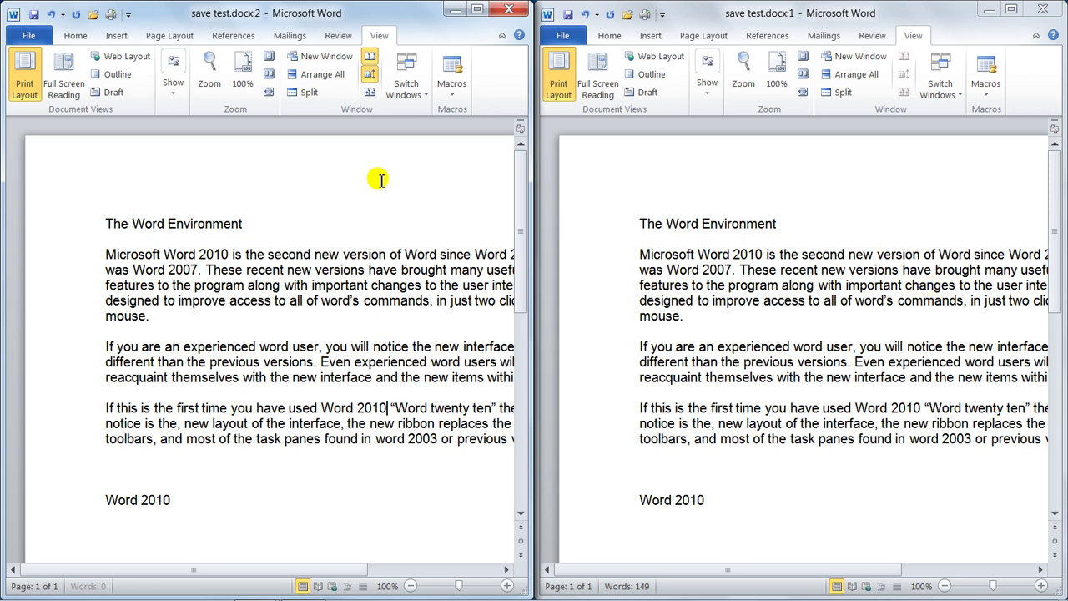
Scroll through save test.docx:2 and check how synchronous scrolling moves both side-by-side windows
left_click(370, 75)
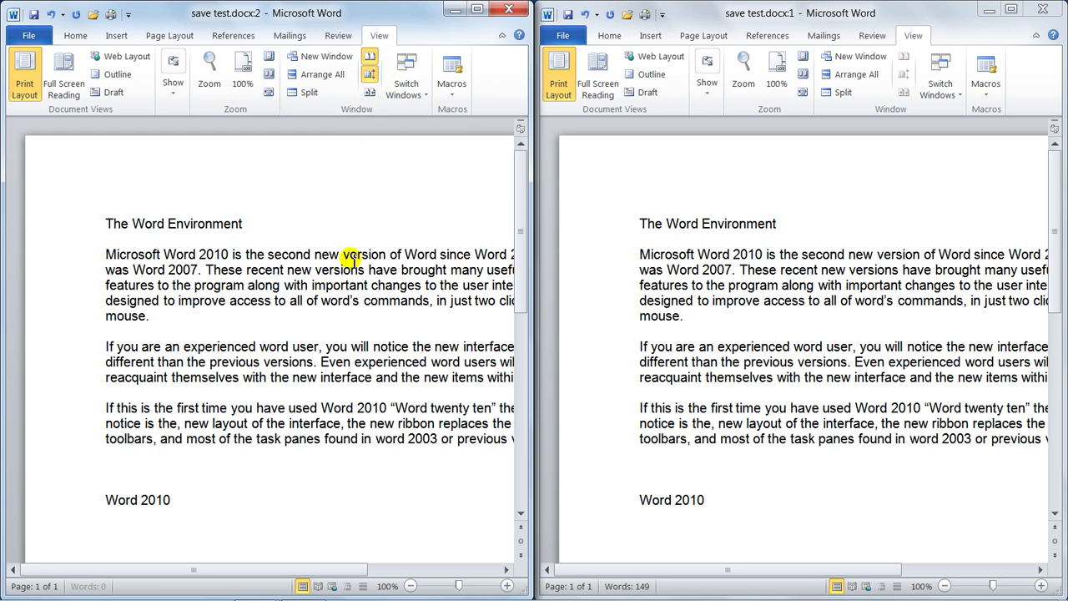
scroll(350, 259, "down", 1)
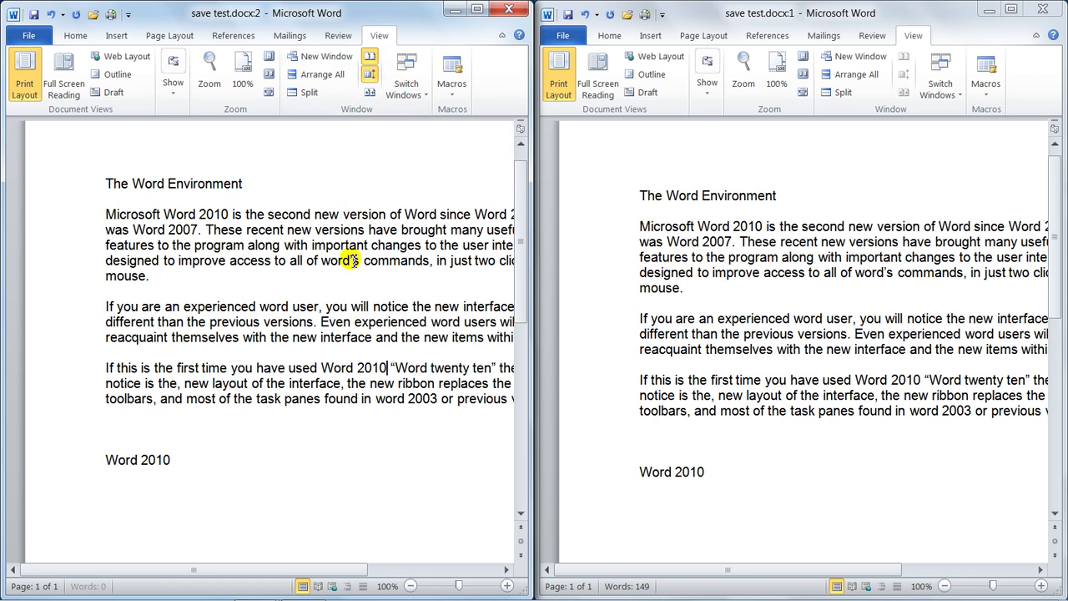
scroll(354, 260, "down", 1)
scroll(354, 260, "down", 4)
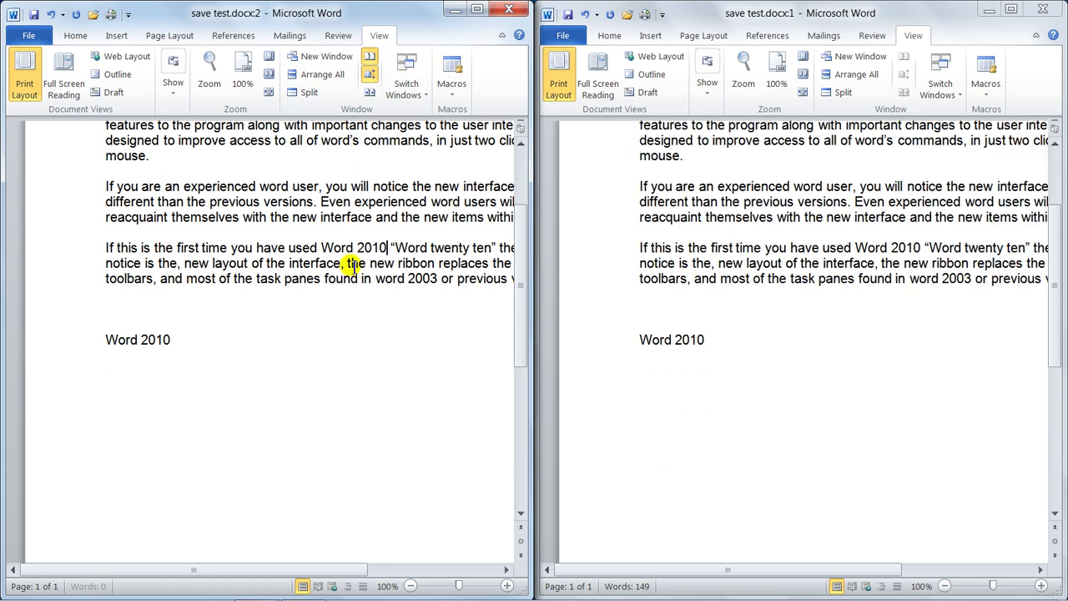
scroll(353, 279, "down", 1)
scroll(354, 278, "up", 4)
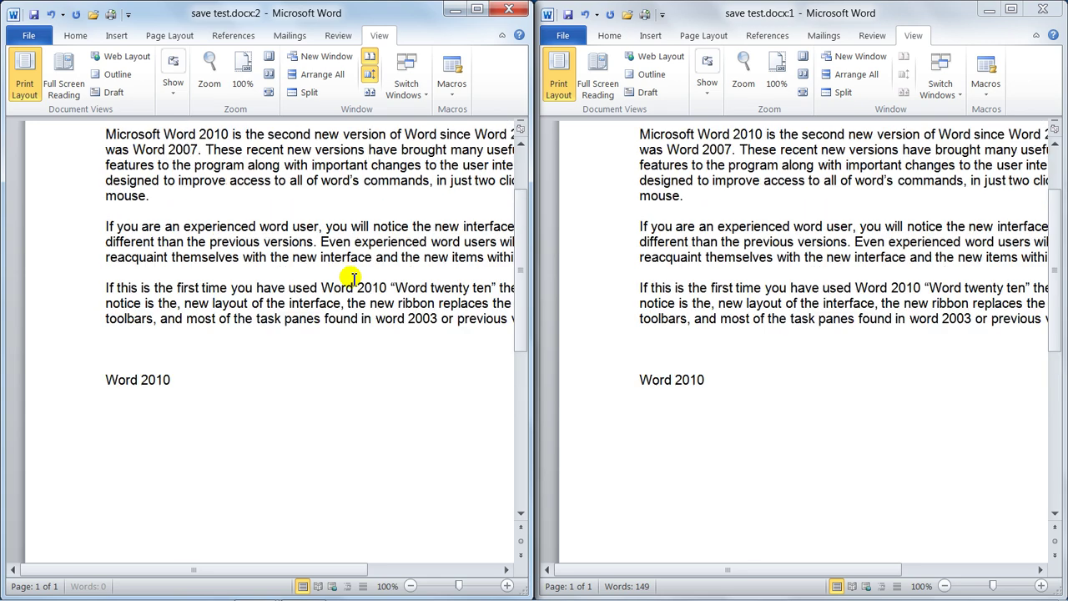
scroll(353, 277, "up", 3)
scroll(351, 275, "down", 6)
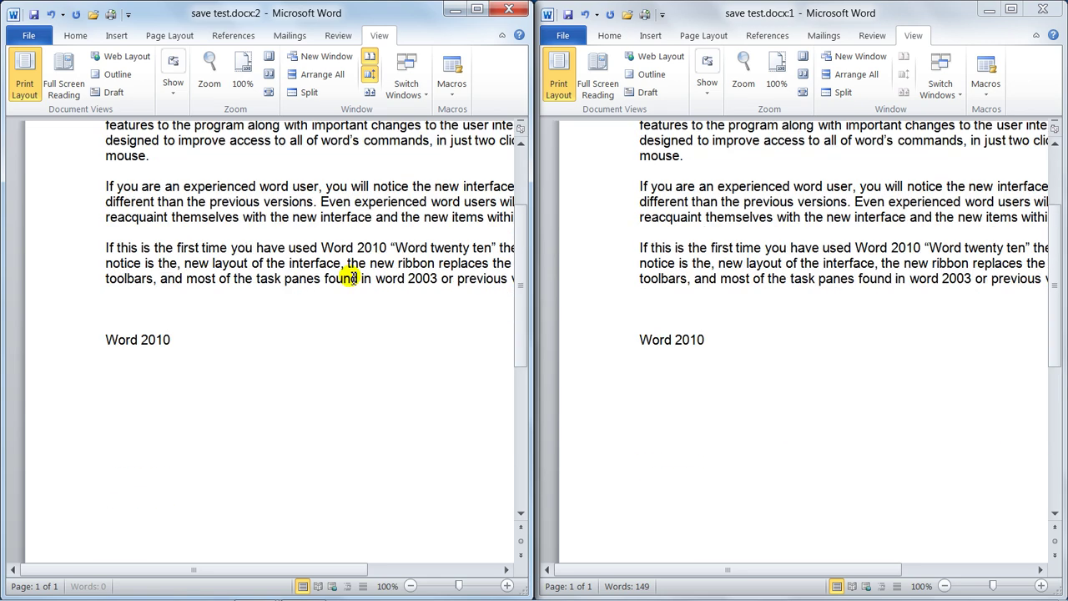
scroll(350, 274, "up", 6)
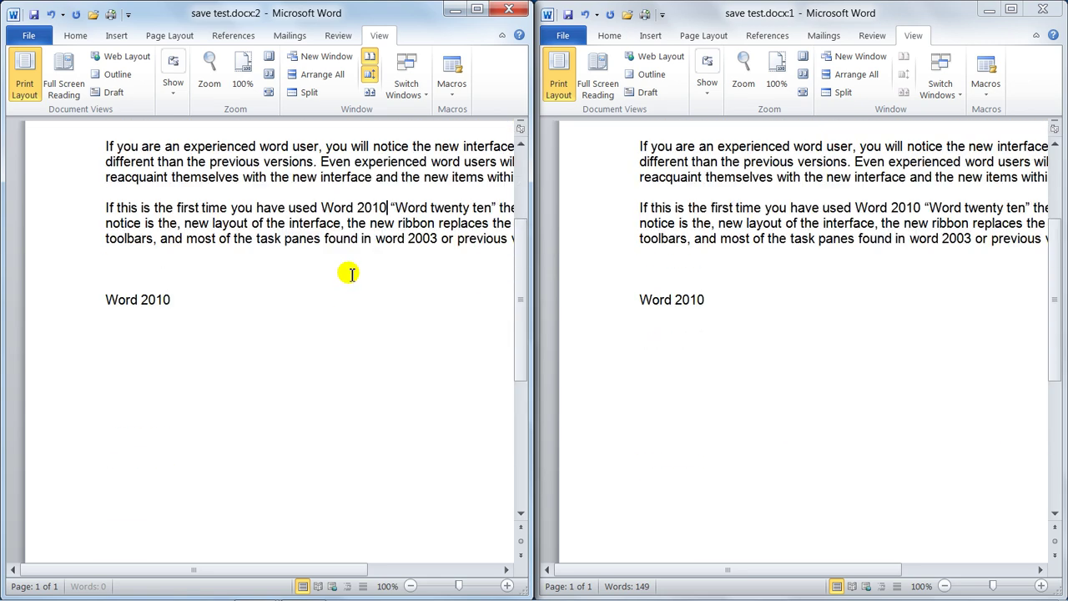
scroll(351, 273, "down", 1)
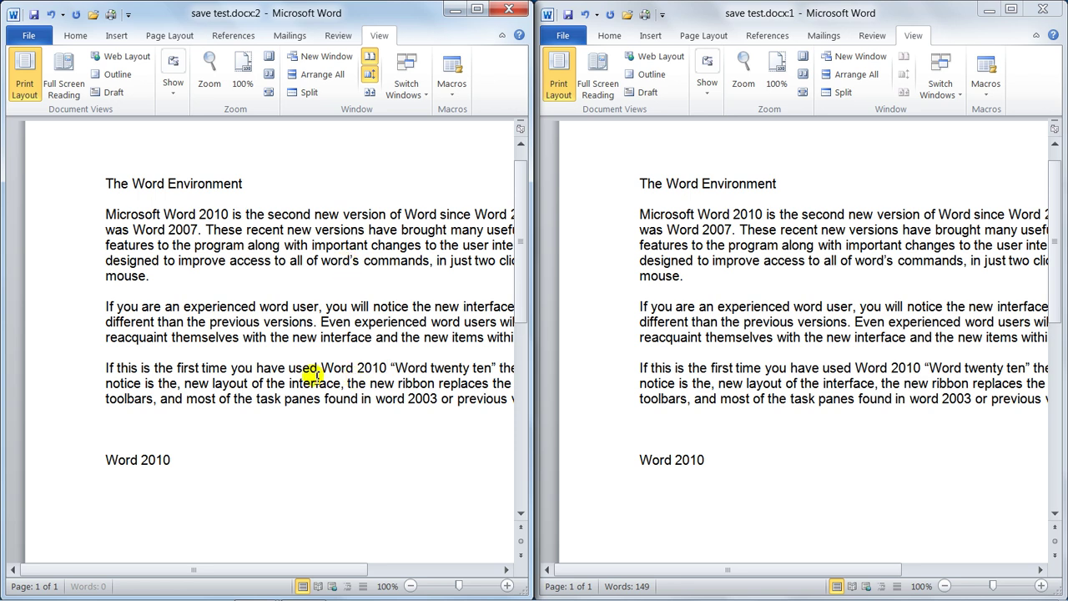
Shrink both document windows to about half the screen height, and restore their side-by-side layout with Reset Window Position
mouse_move(209, 594)
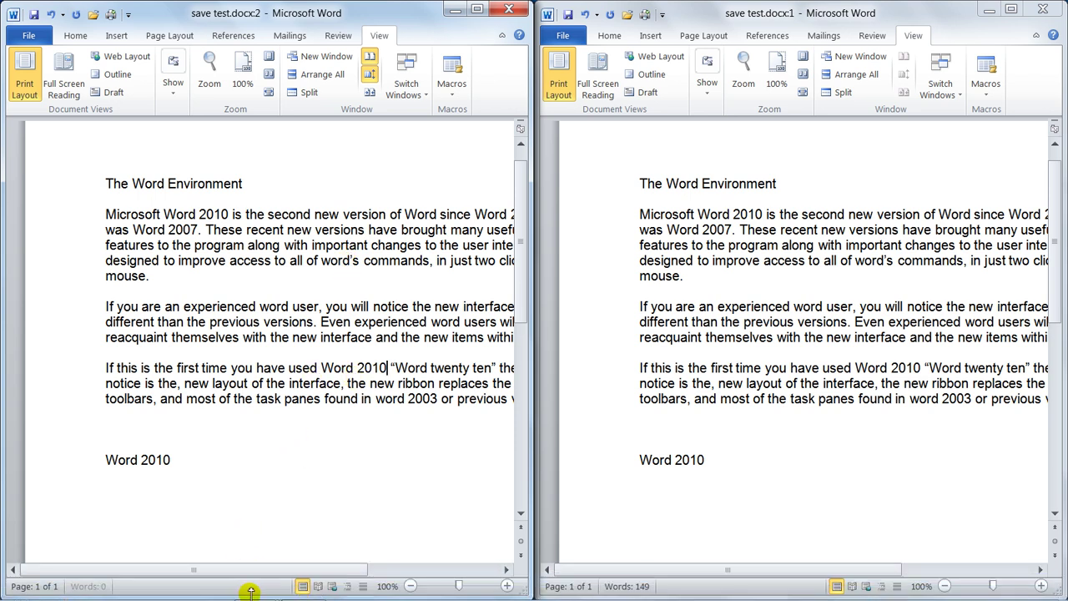
left_click_drag(250, 591, 290, 307)
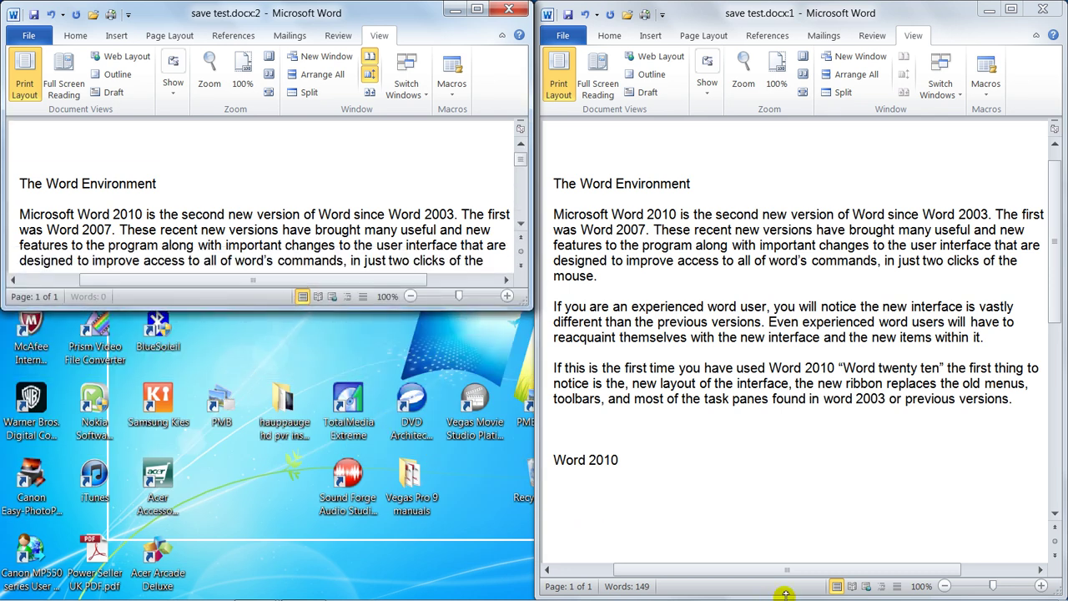
left_click_drag(785, 593, 709, 309)
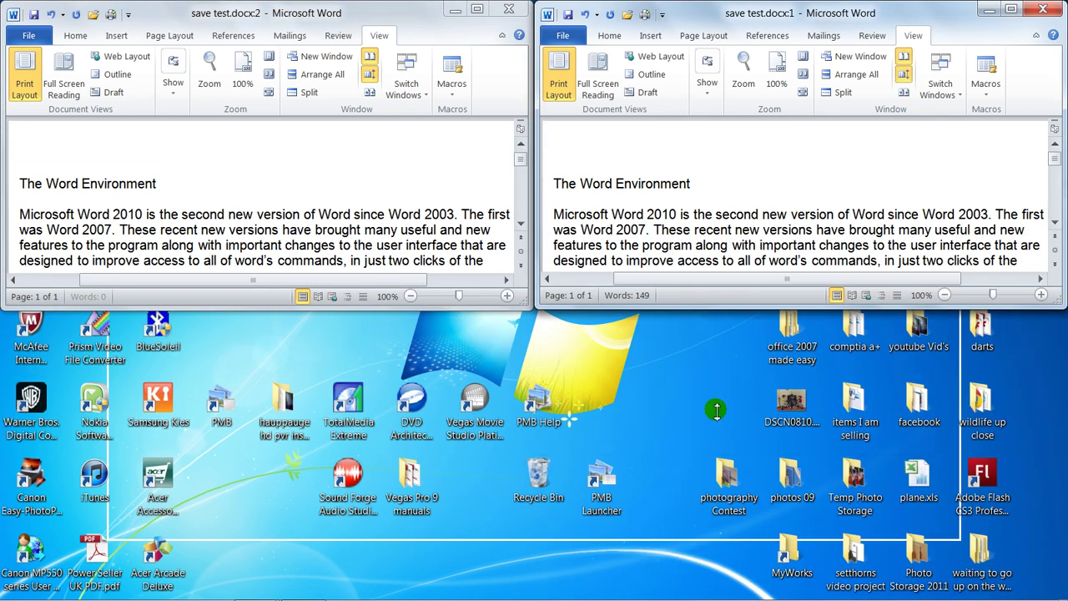
left_click(370, 91)
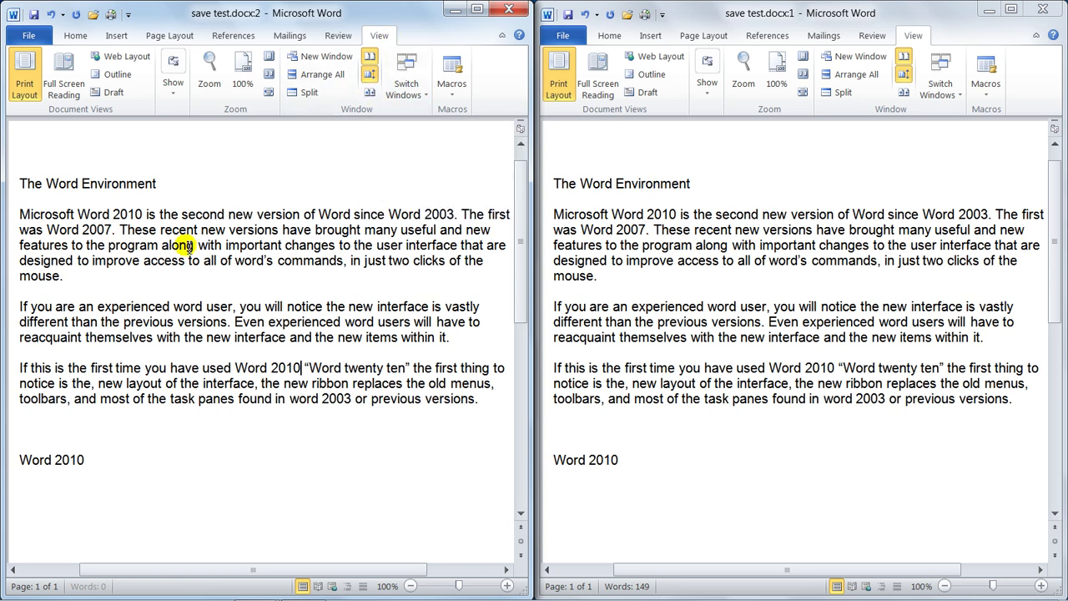
Turn off synchronous scrolling for the side-by-side windows and test scrolling save test.docx:2 on its own
scroll(332, 296, "down", 2)
scroll(329, 290, "up", 3)
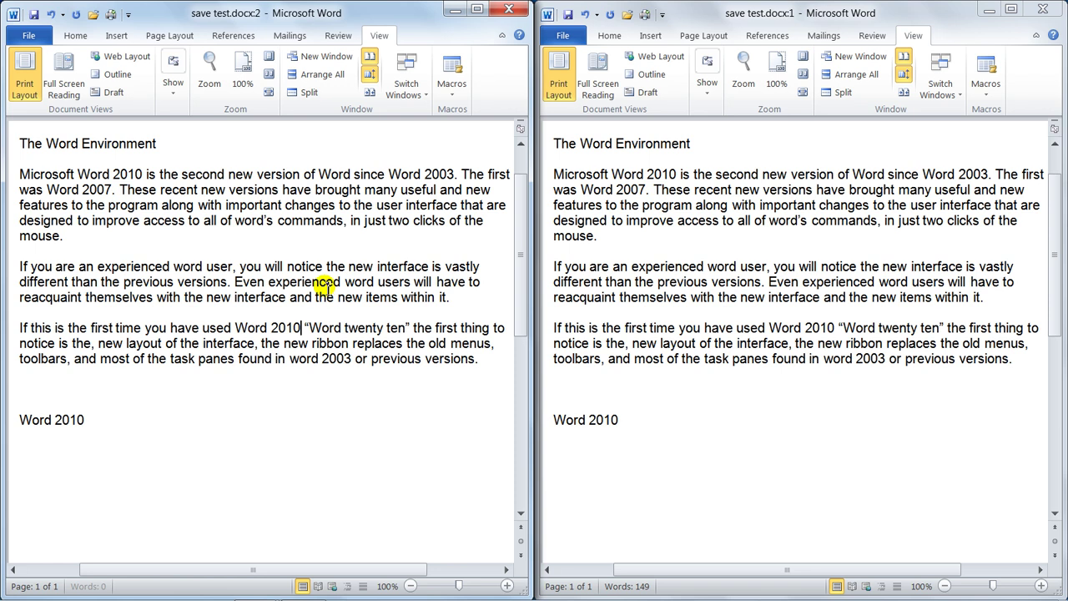
left_click(373, 75)
scroll(338, 241, "down", 5)
scroll(342, 242, "up", 5)
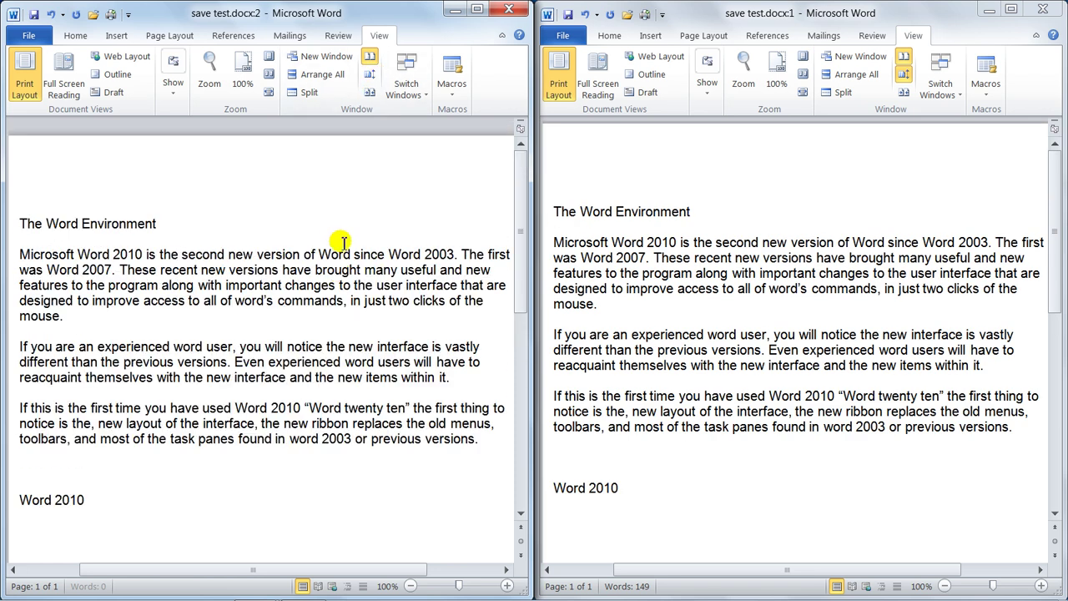
scroll(342, 242, "down", 4)
scroll(342, 240, "up", 4)
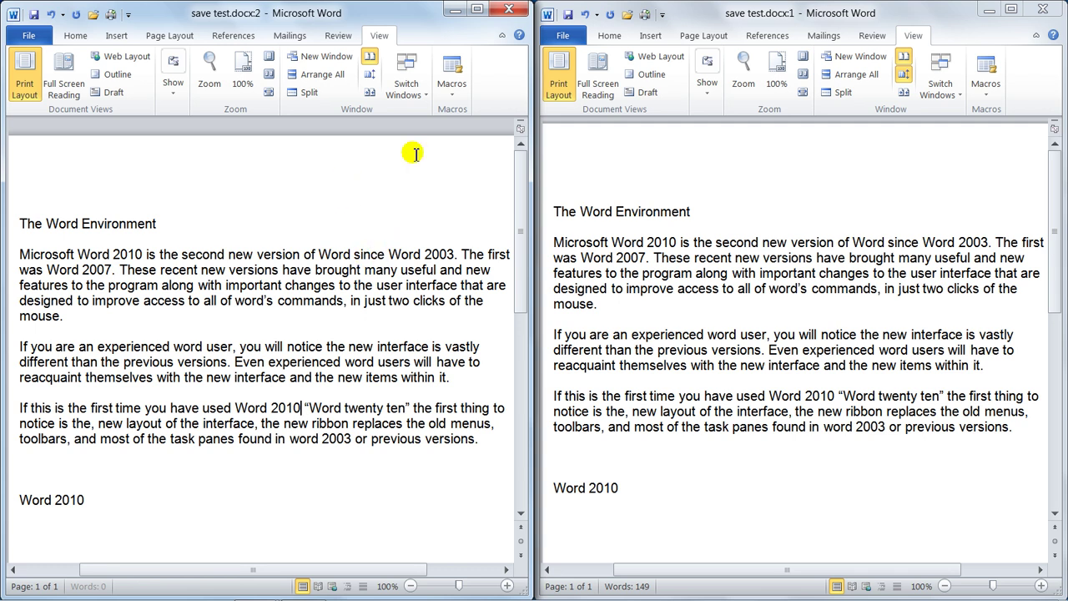
Switch from save test.docx:2 to the save test.docx:1 window with Switch Windows
left_click(422, 96)
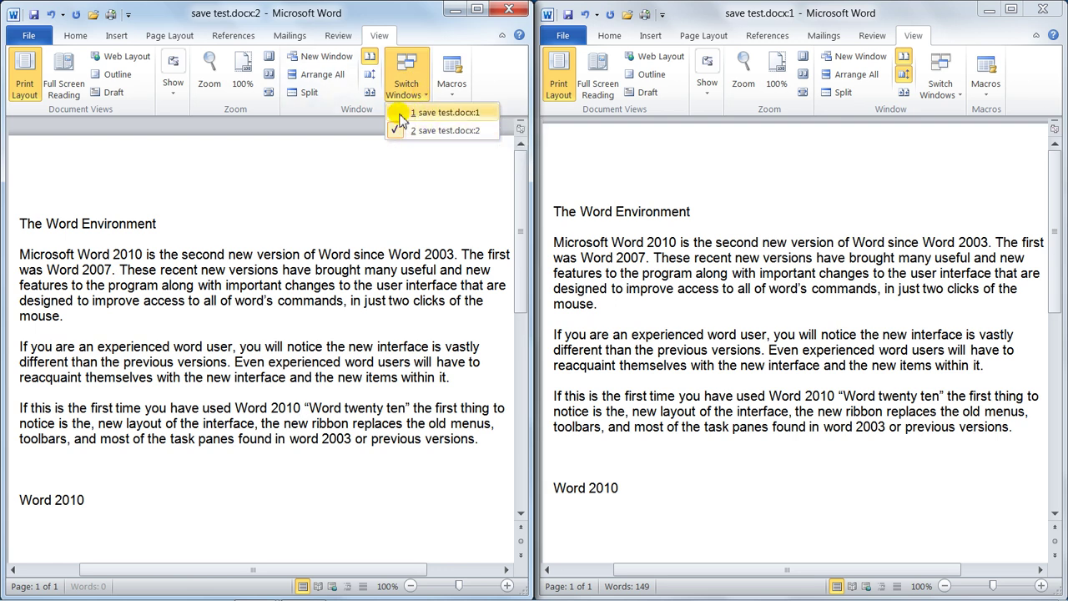
left_click(401, 115)
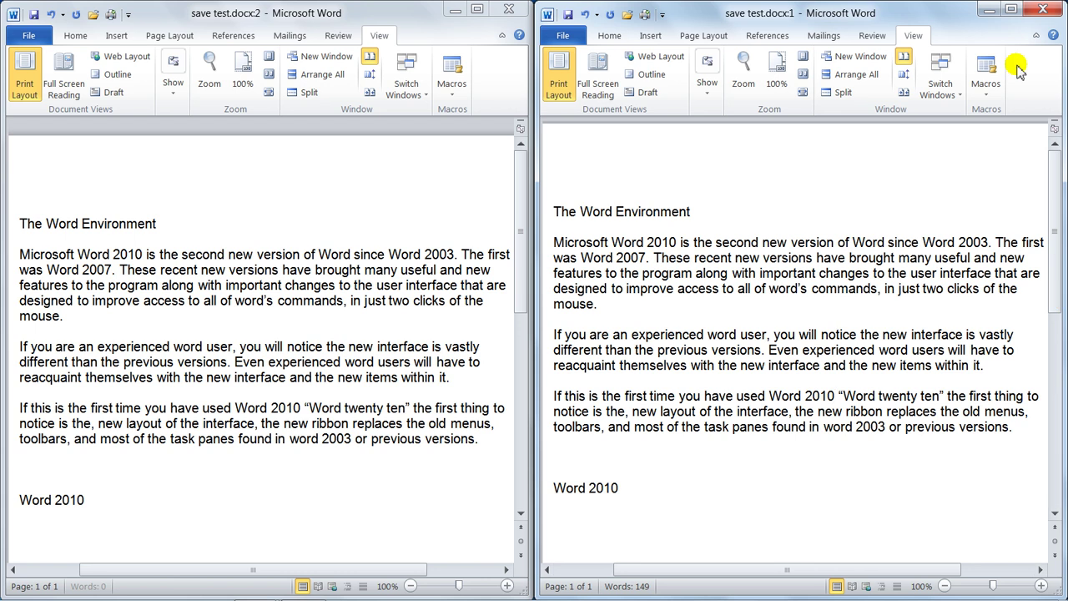
Close the save test.docx:1 window and split the remaining document window between the first and second body paragraphs
left_click(1046, 9)
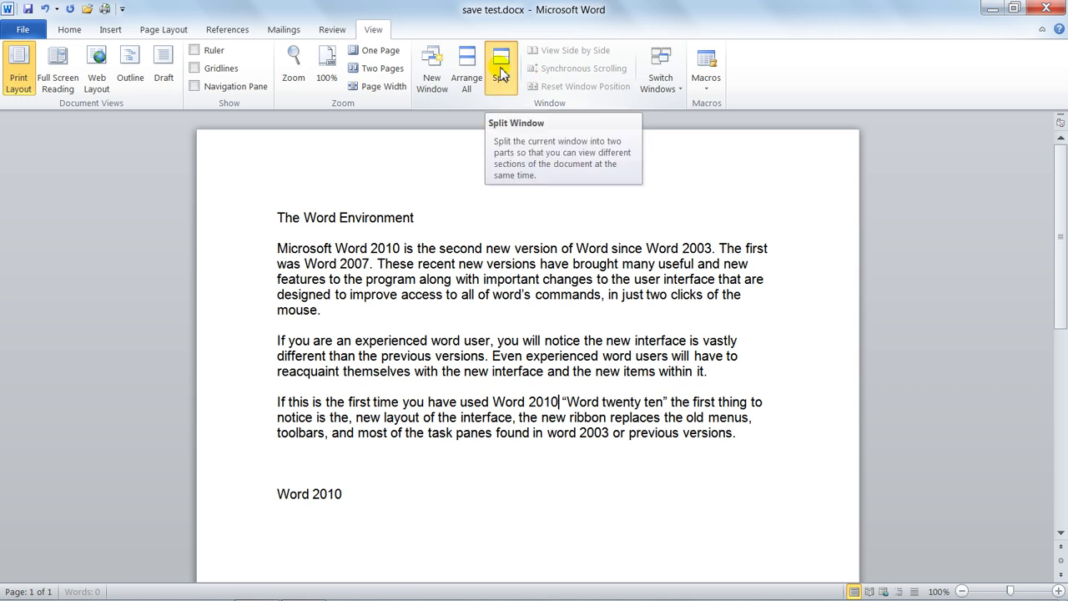
left_click(501, 83)
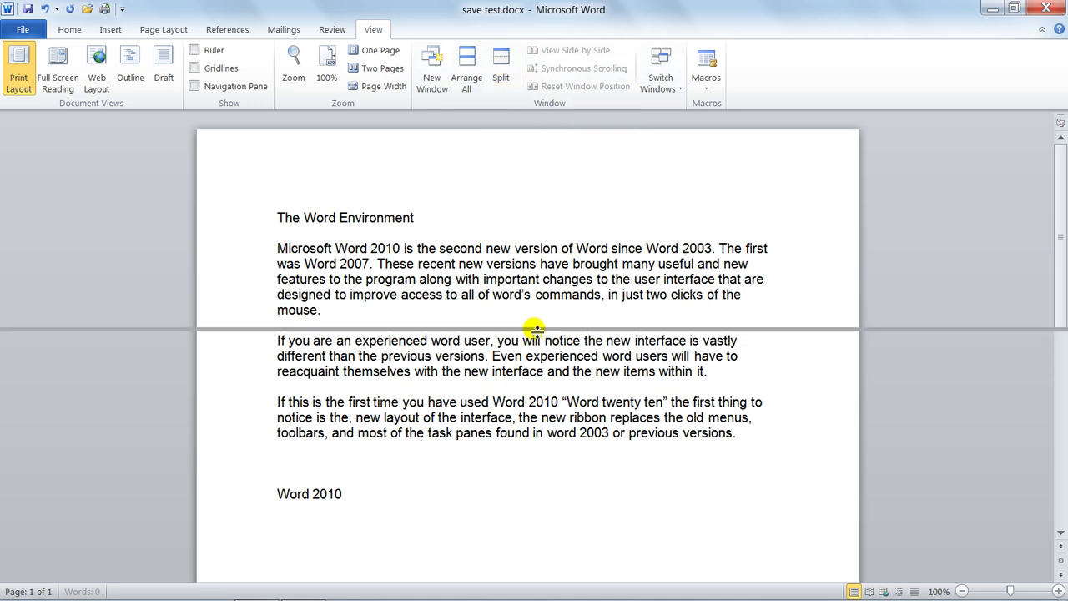
left_click(535, 329)
Scroll the lower pane down and up through the document and check whether the upper pane moves with it
scroll(554, 379, "down", 3)
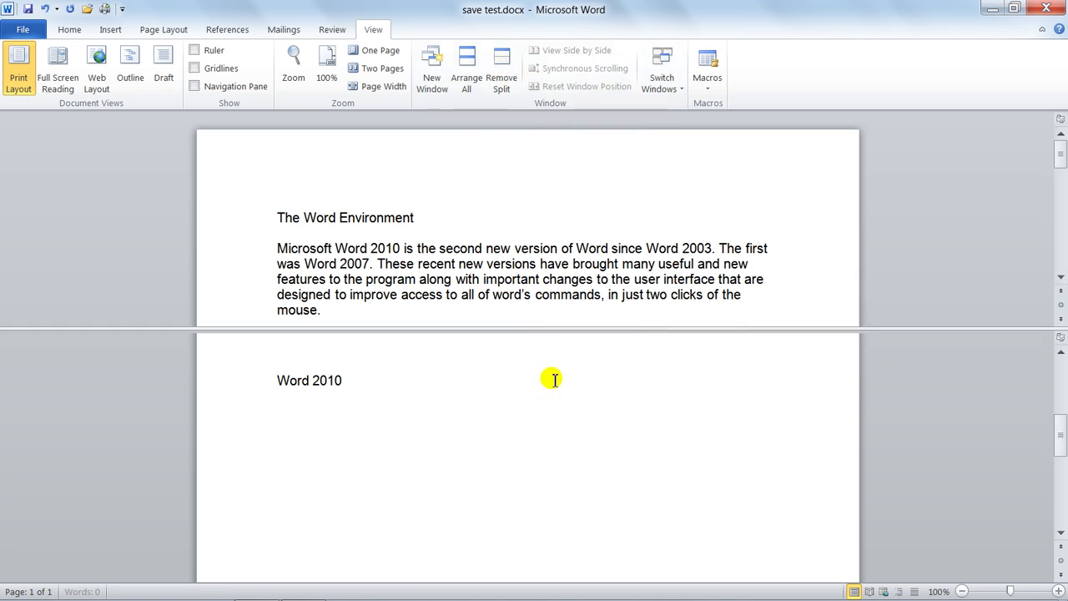
scroll(555, 379, "down", 5)
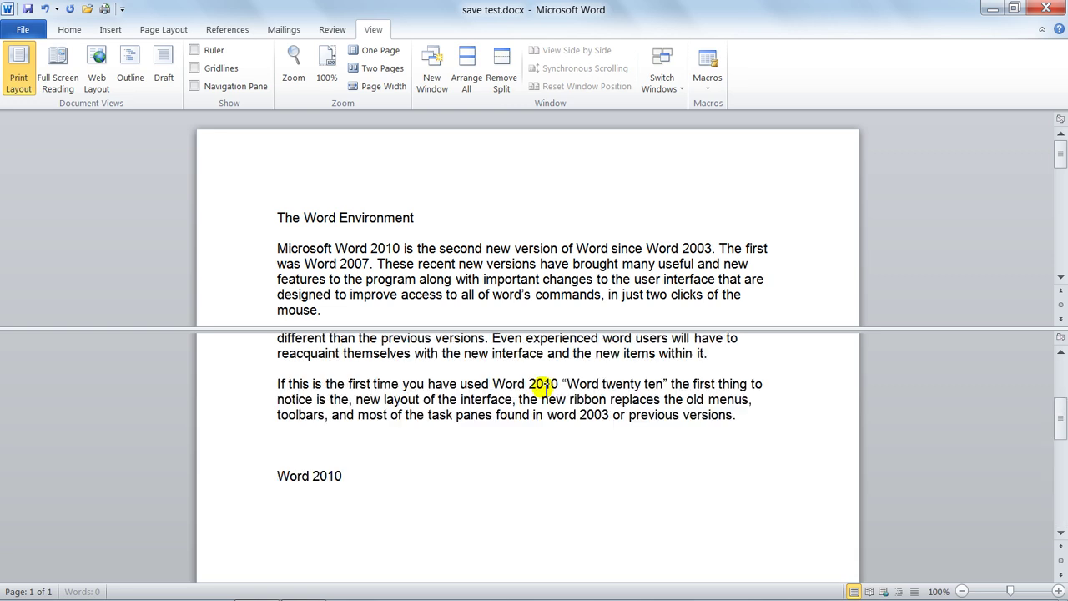
scroll(543, 385, "up", 5)
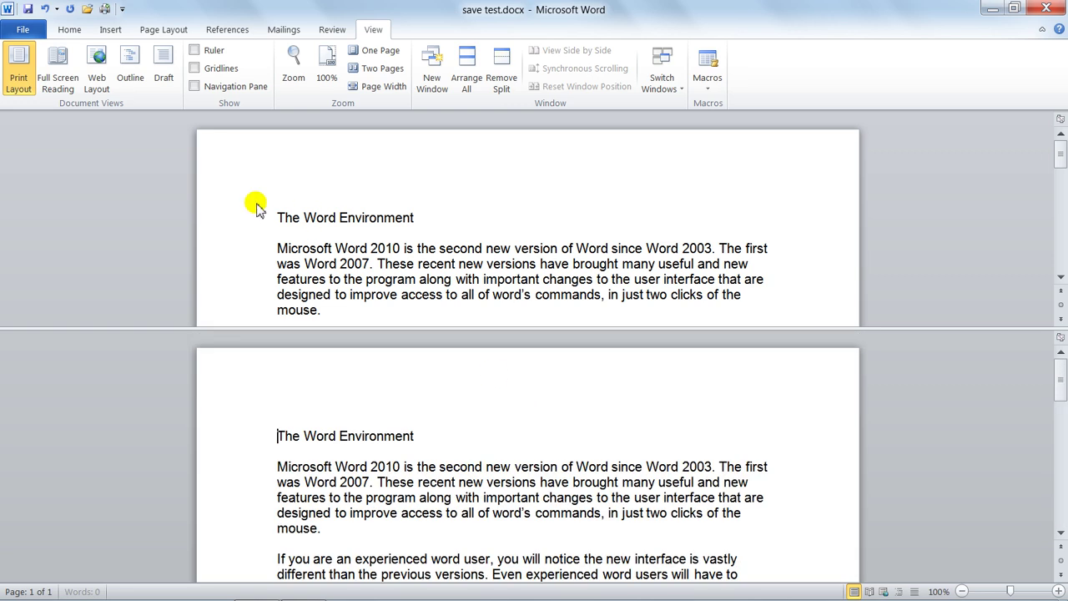
scroll(331, 417, "down", 10)
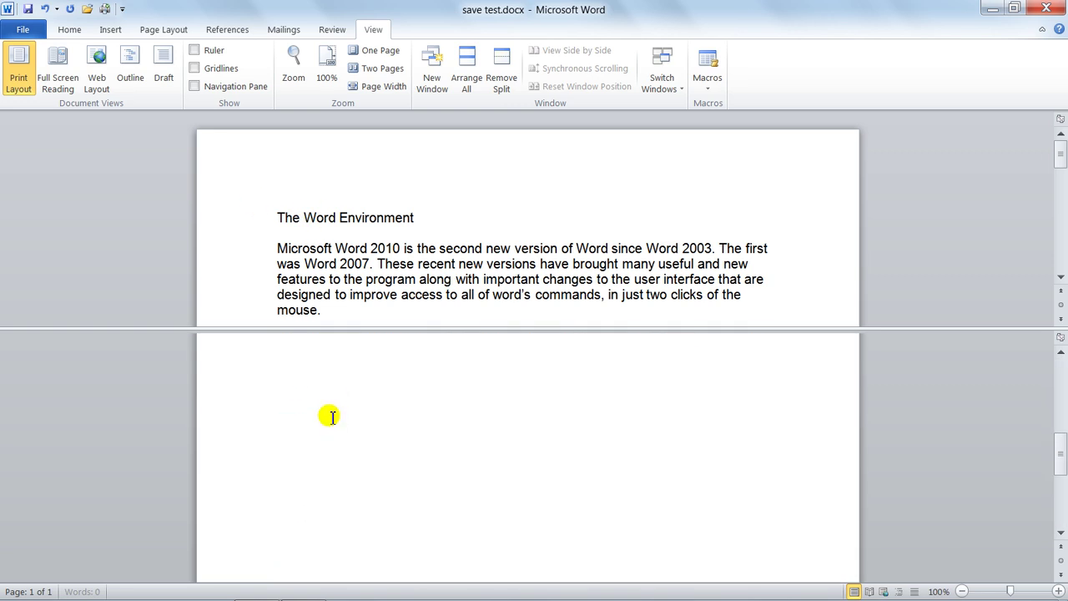
scroll(331, 417, "up", 3)
scroll(333, 419, "down", 2)
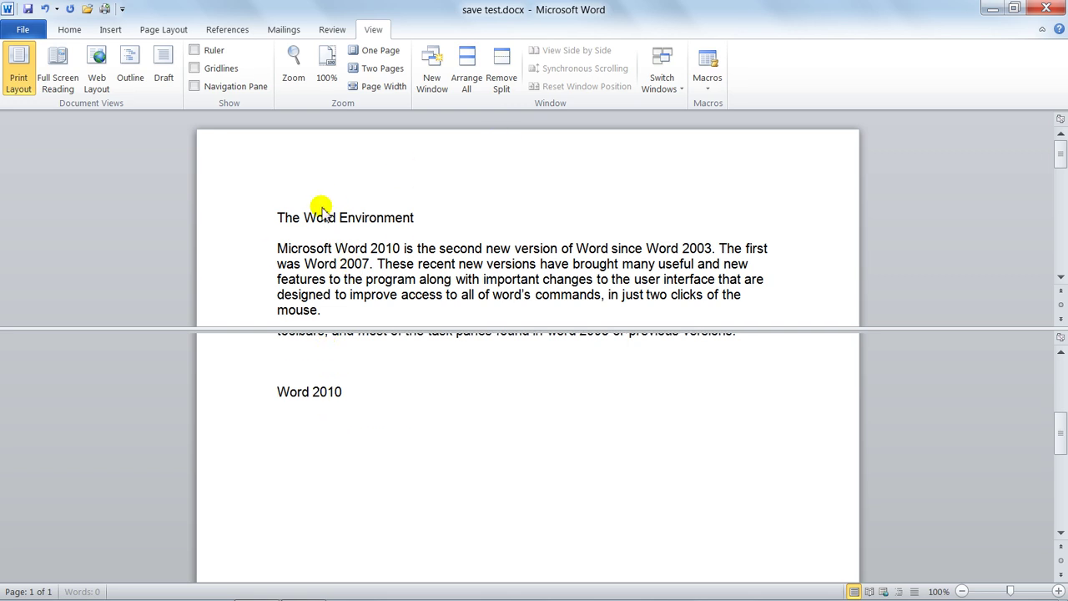
Select part of the first paragraph in the upper pane and "Word 2010" in the lower pane, and remove the split
left_click_drag(403, 248, 548, 261)
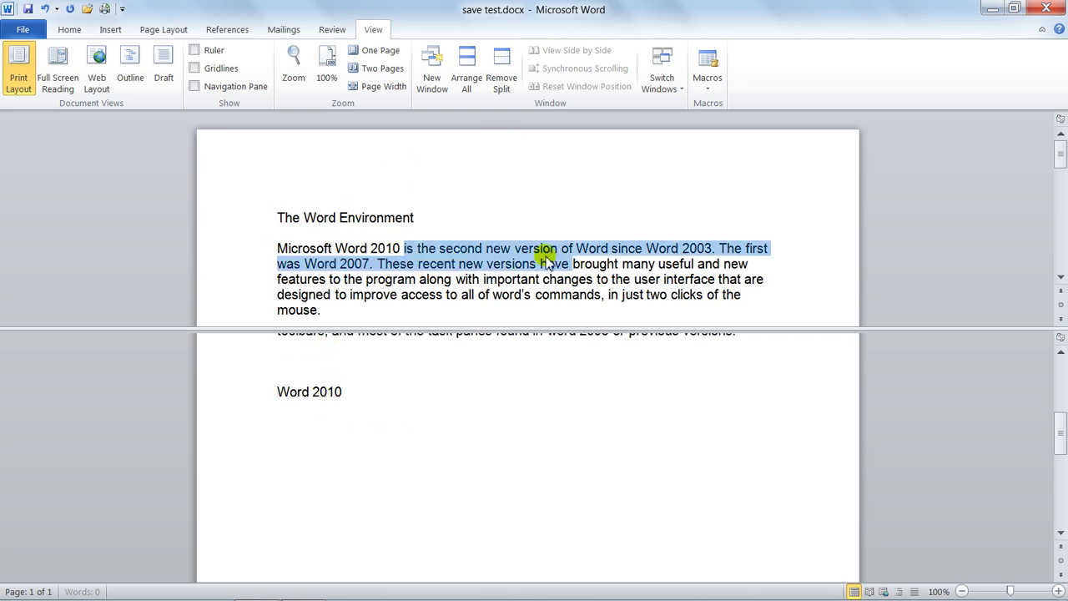
left_click(411, 293)
left_click_drag(278, 392, 336, 413)
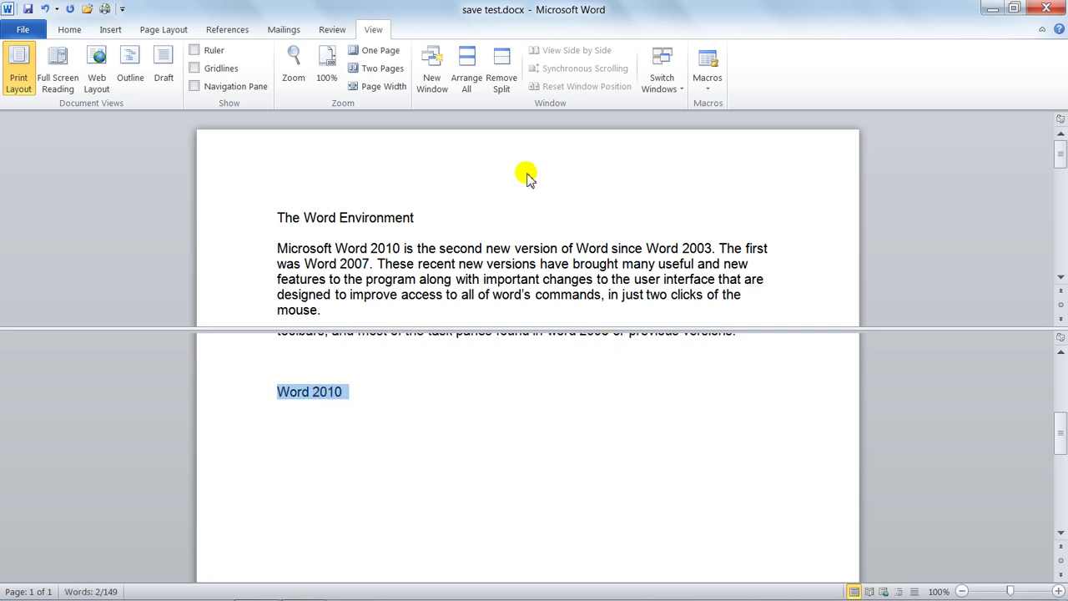
left_click(503, 83)
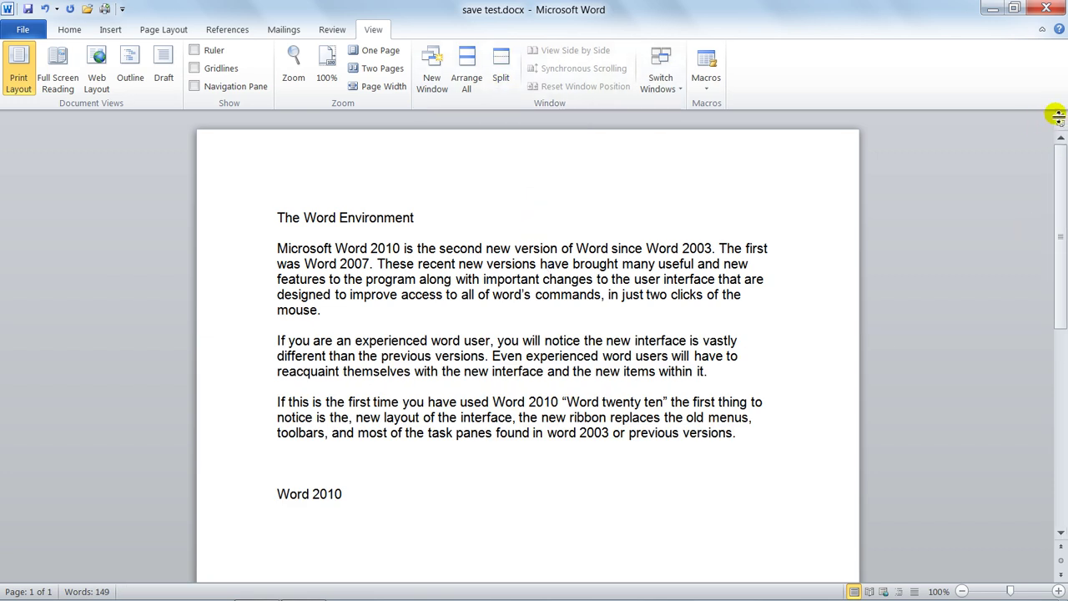
Split the window again below the first body paragraph using the split handle, and test scrolling the lower pane
left_click_drag(1057, 116, 1033, 325)
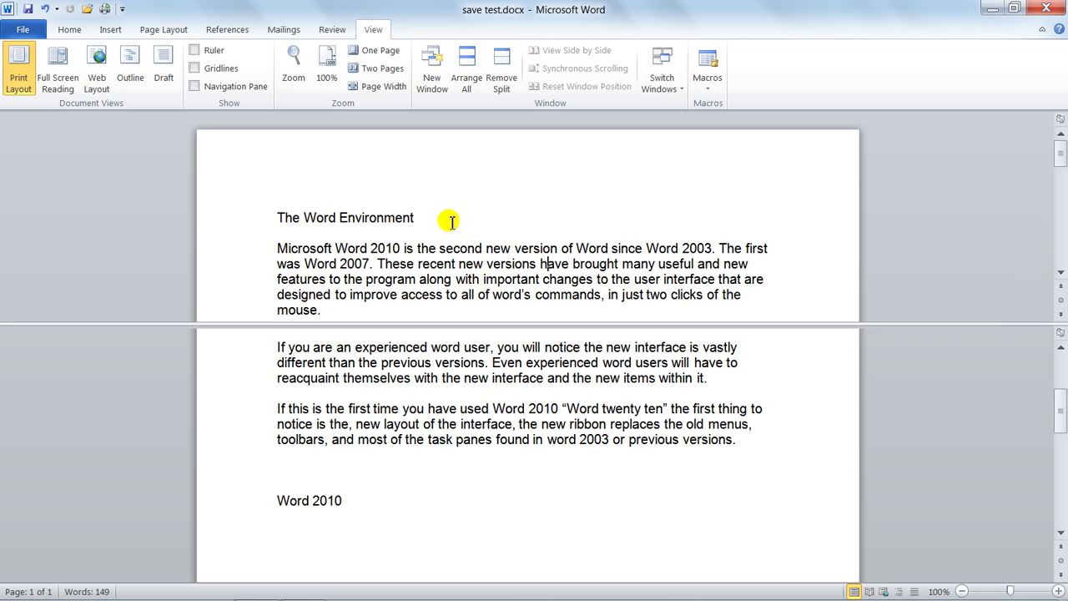
scroll(434, 428, "down", 2)
scroll(435, 428, "up", 4)
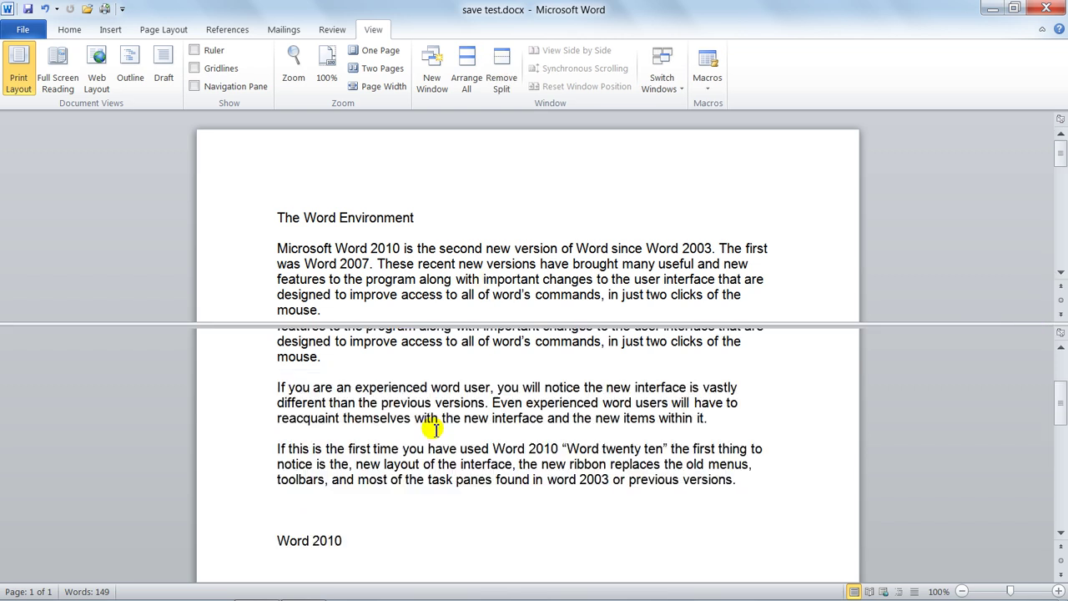
scroll(448, 240, "down", 2)
scroll(447, 240, "up", 2)
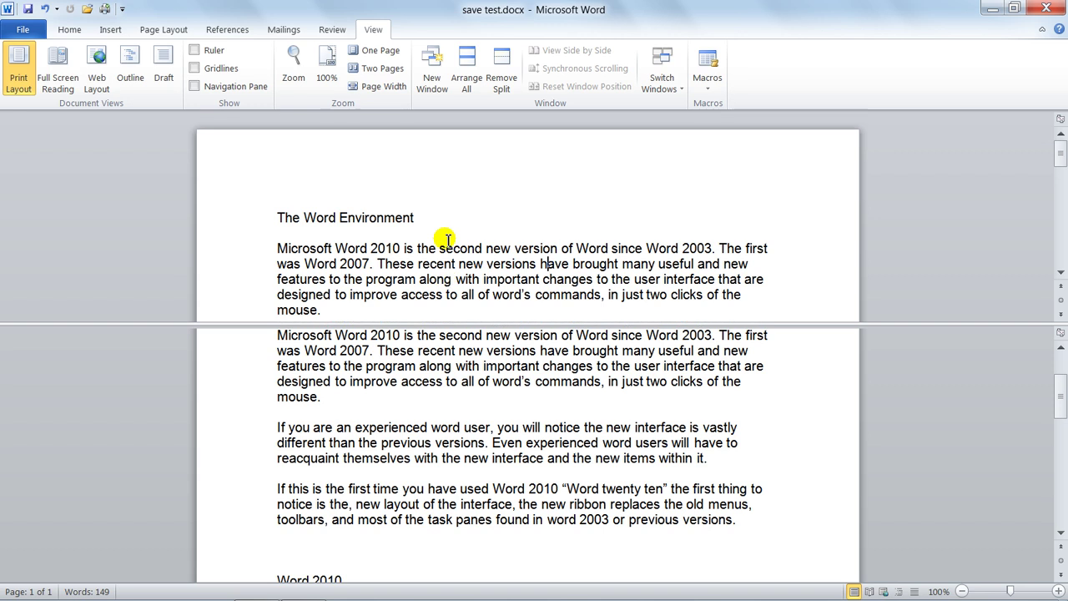
left_click(544, 263)
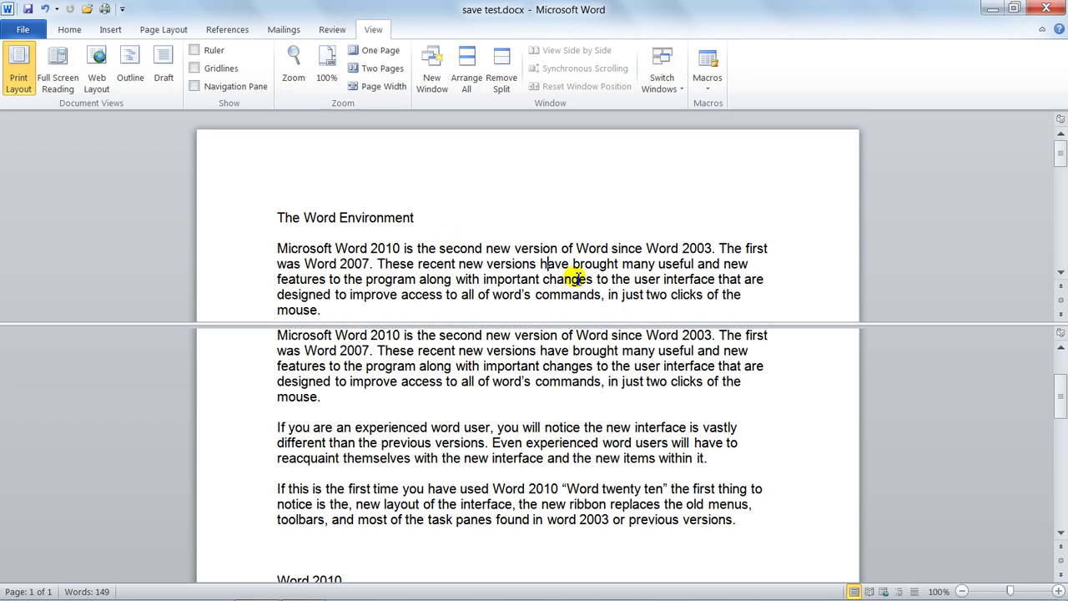
Remove the split directly at its divider and return to the start of the document with the Home commands displayed
double_click(901, 324)
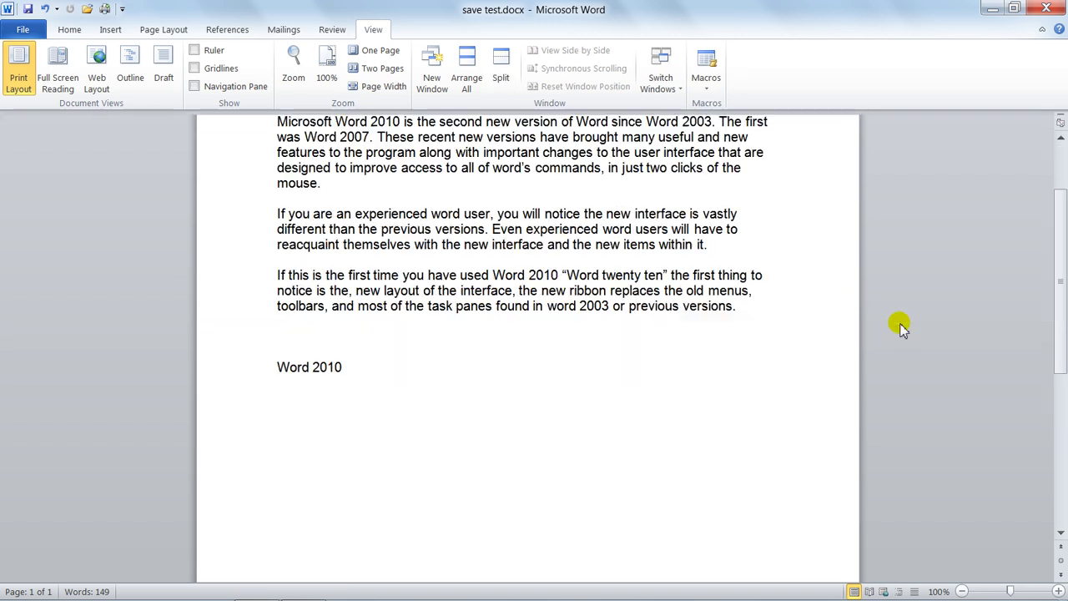
key("ctrl+Home")
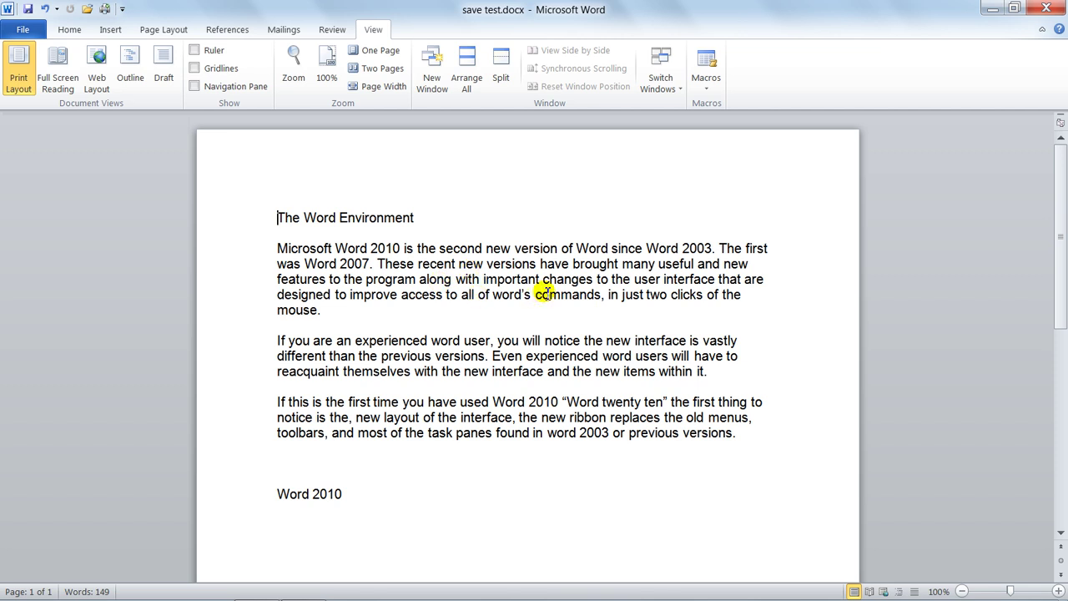
left_click(69, 30)
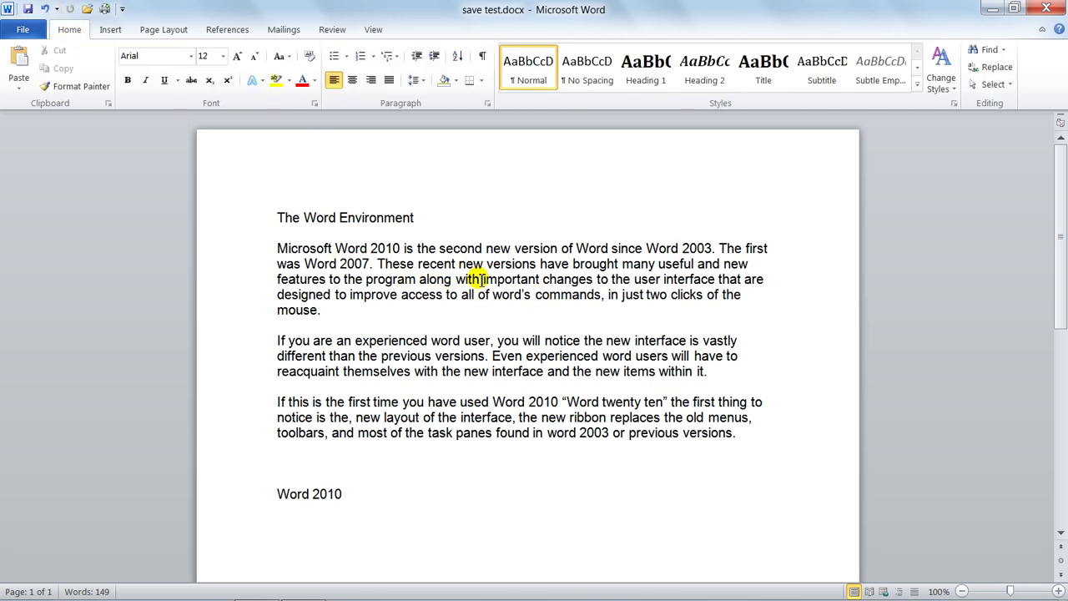